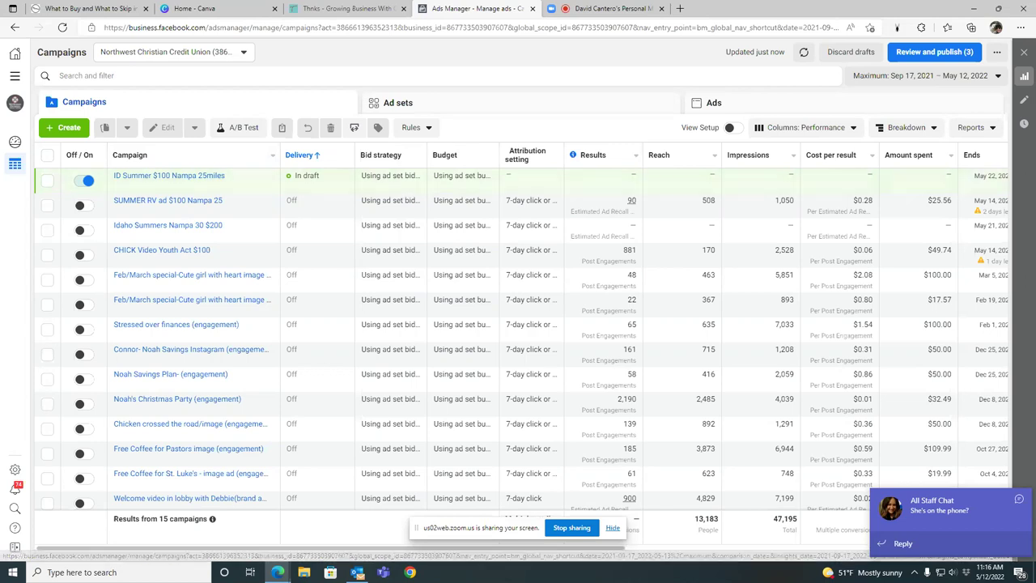
- Add Housing next to Credit in the ID Summer $100 Nampa 25miles campaign's special ad categories
{"action": "left_click", "coordinate": [47, 179]}
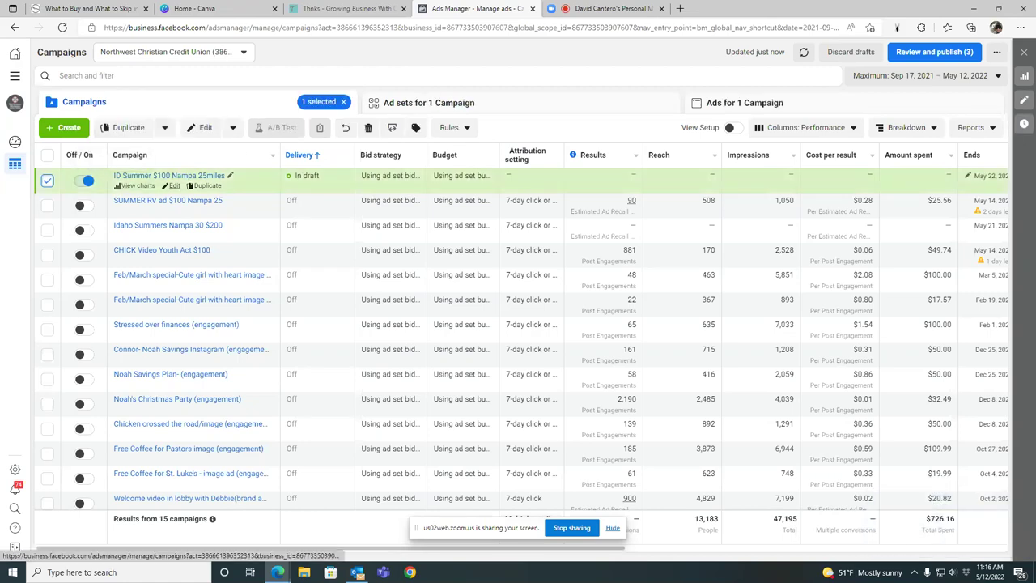
{"action": "left_click", "coordinate": [172, 185]}
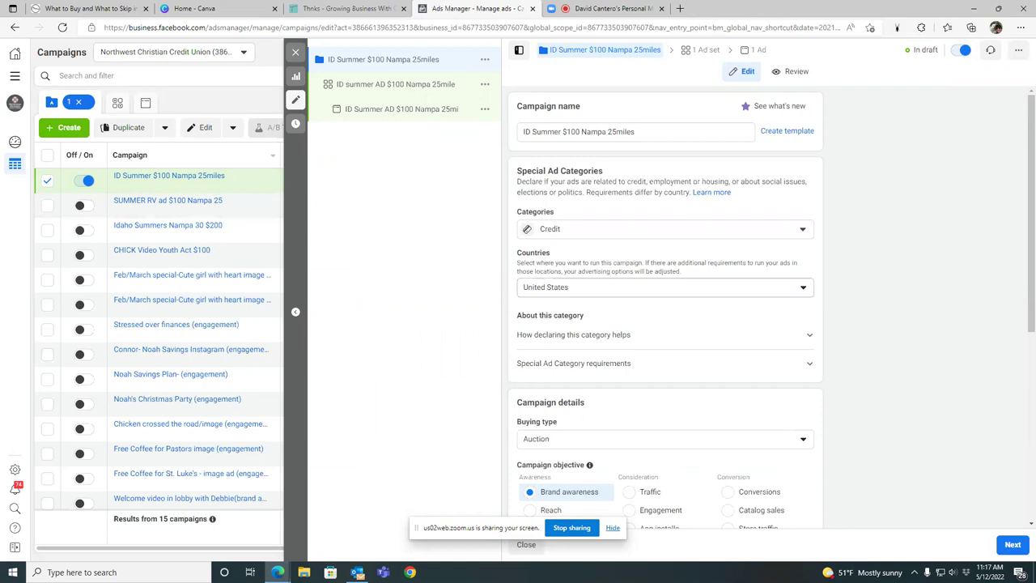
{"action": "left_click", "coordinate": [559, 212]}
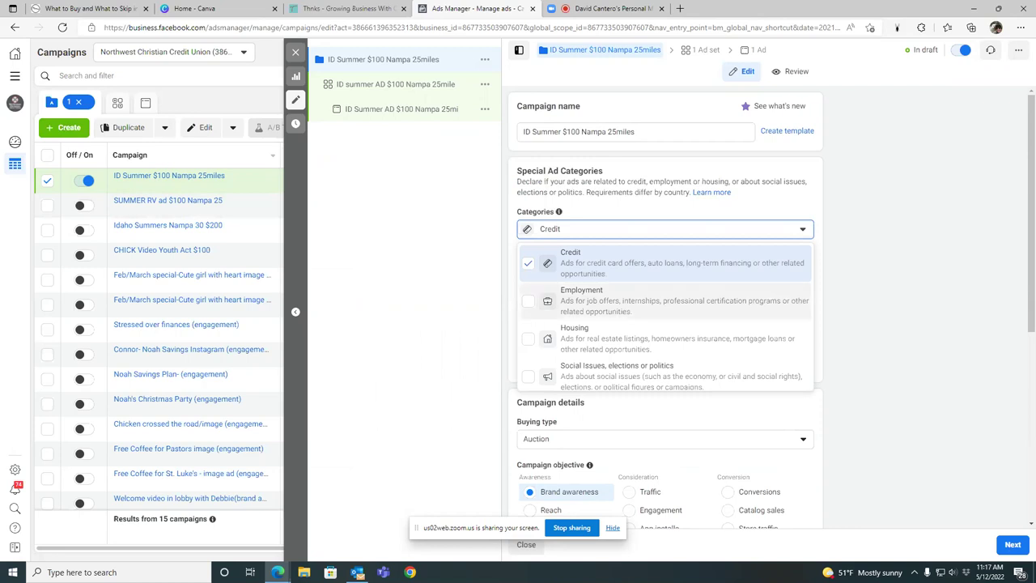
{"action": "left_click", "coordinate": [527, 338]}
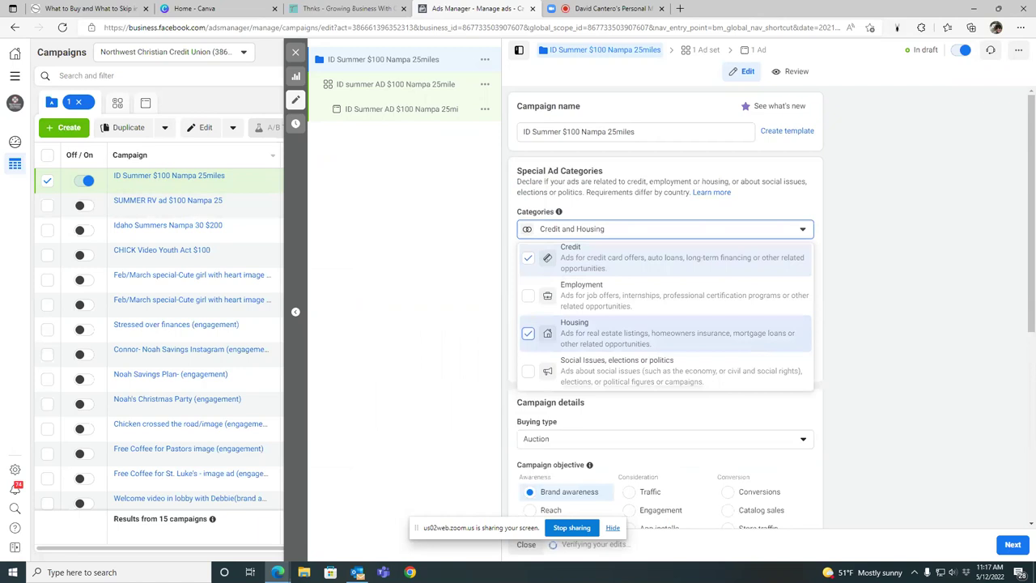
{"action": "key", "text": "Escape"}
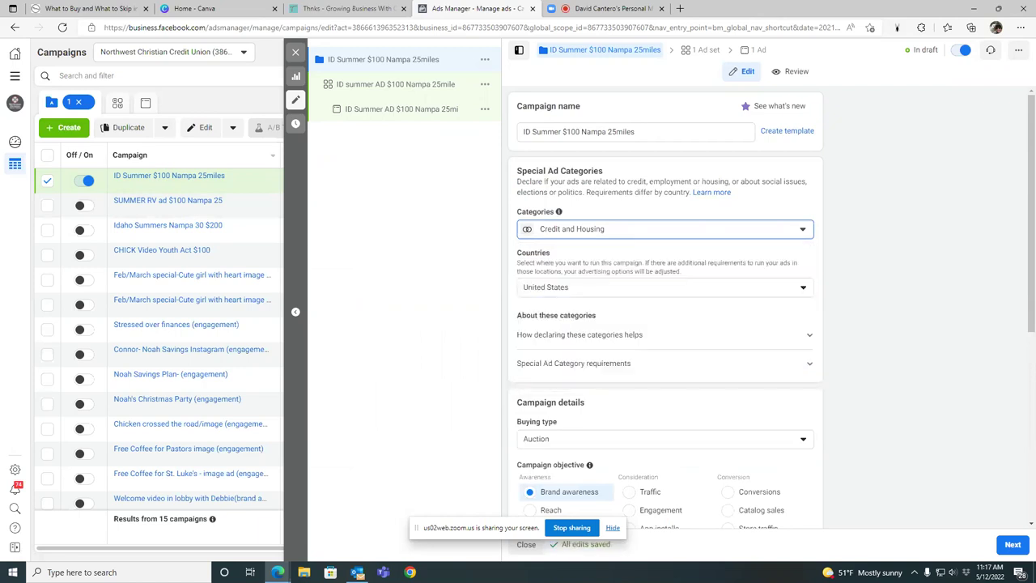
- Change the campaign objective from Brand awareness to Engagement and confirm the switch
{"action": "scroll", "coordinate": [665, 324], "scroll_direction": "down", "scroll_amount": 3}
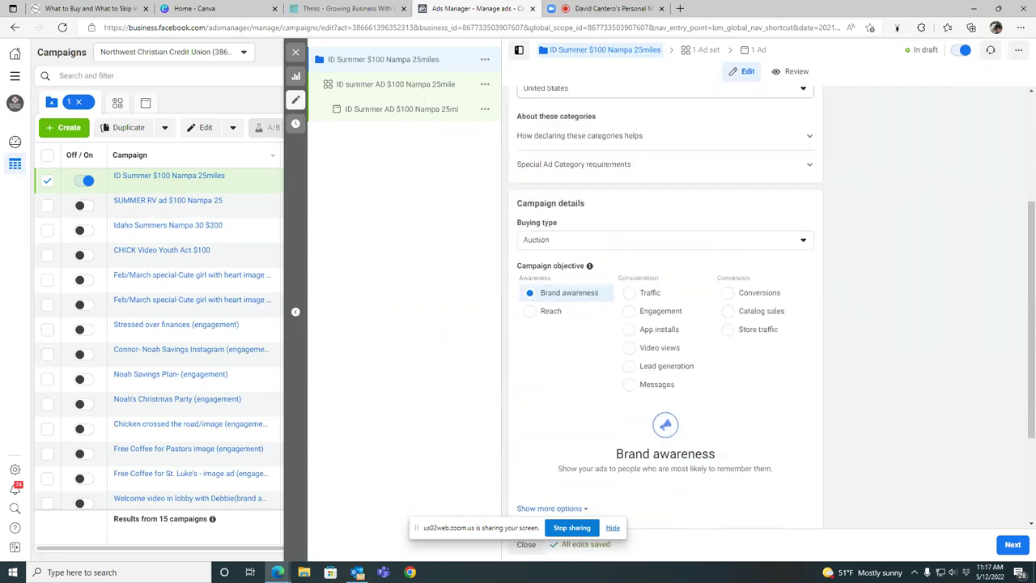
{"action": "scroll", "coordinate": [665, 324], "scroll_direction": "up", "scroll_amount": 3}
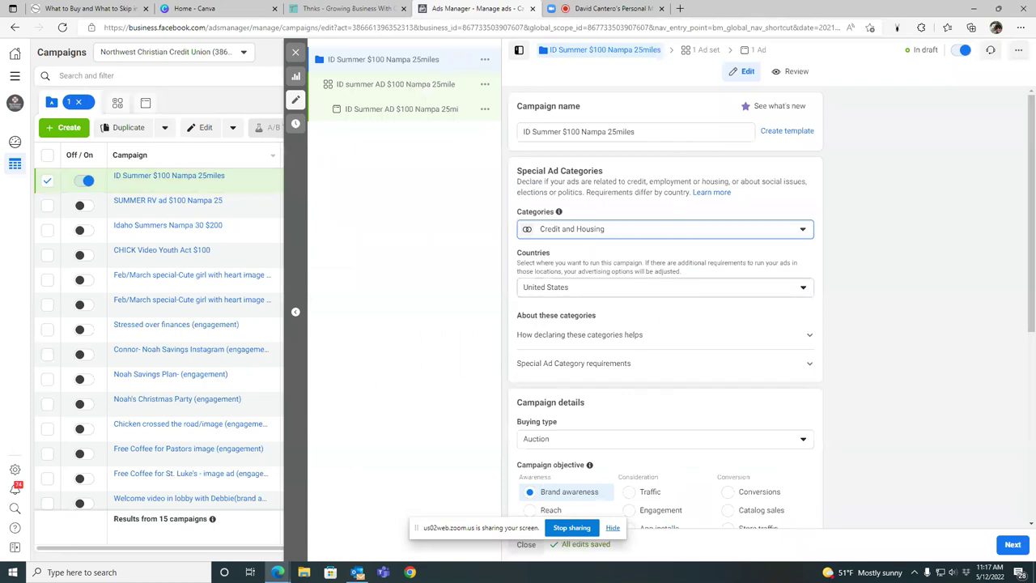
{"action": "scroll", "coordinate": [665, 324], "scroll_direction": "down", "scroll_amount": 2}
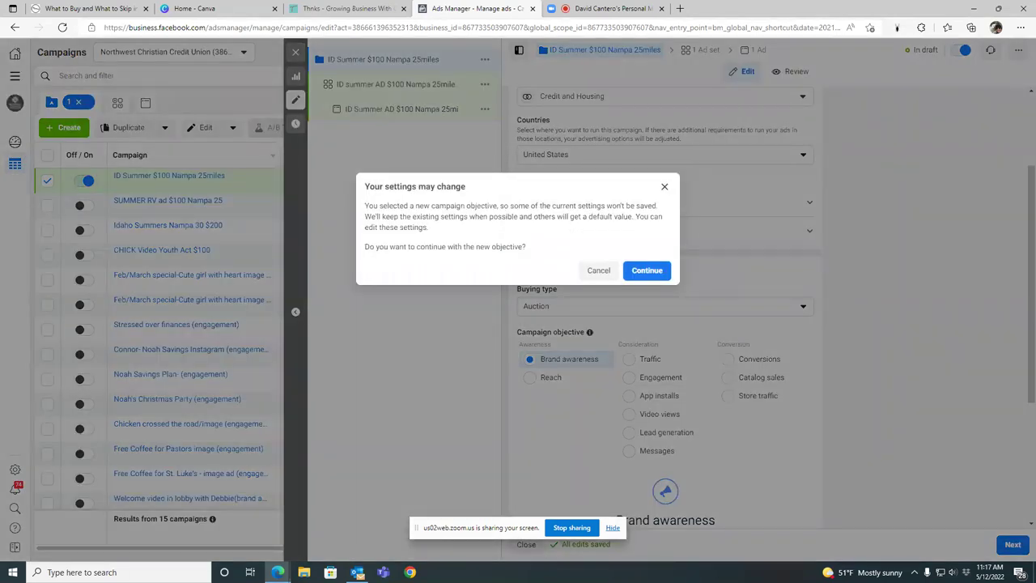
{"action": "left_click", "coordinate": [663, 186]}
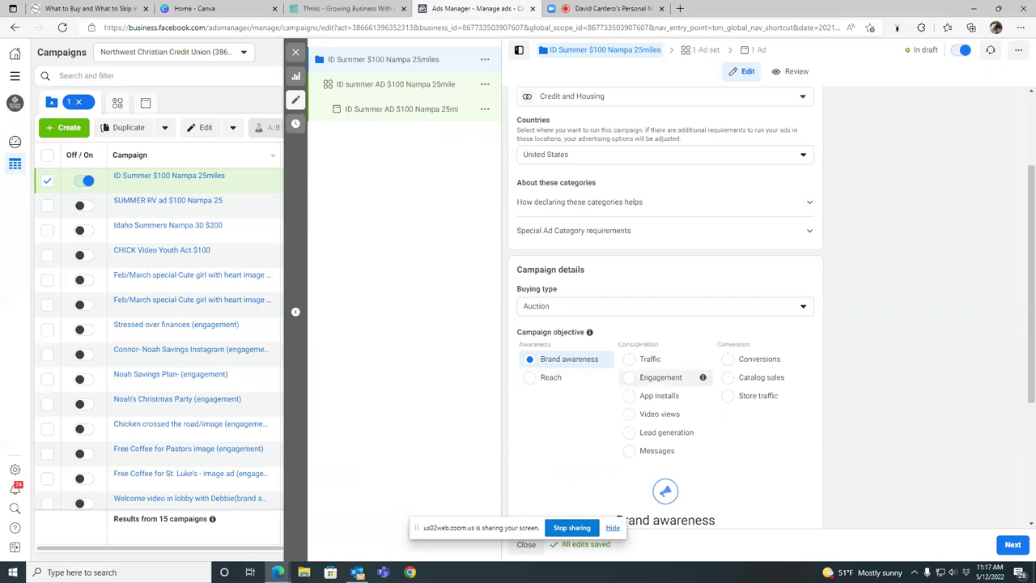
{"action": "left_click", "coordinate": [629, 377]}
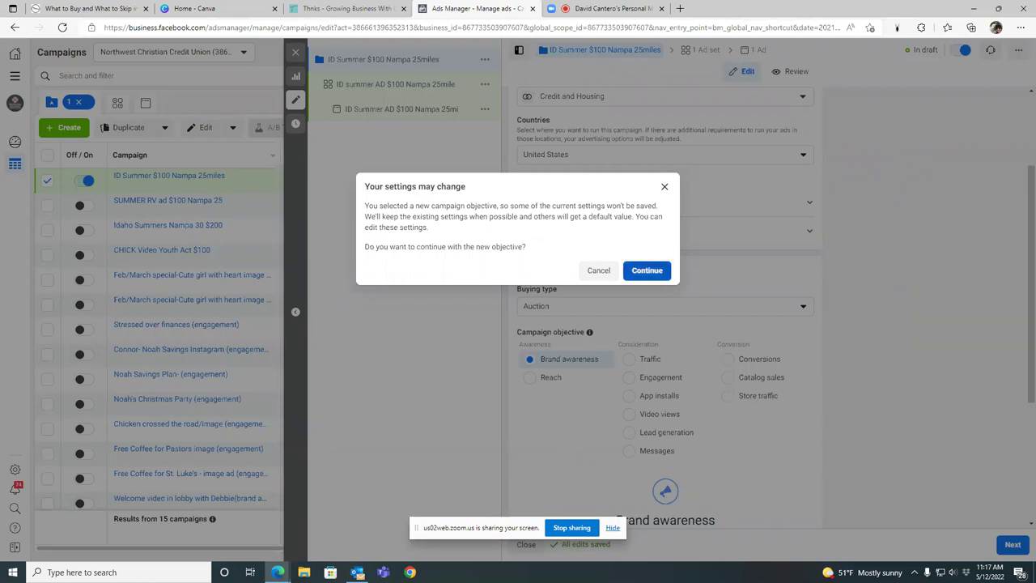
{"action": "left_click", "coordinate": [647, 270]}
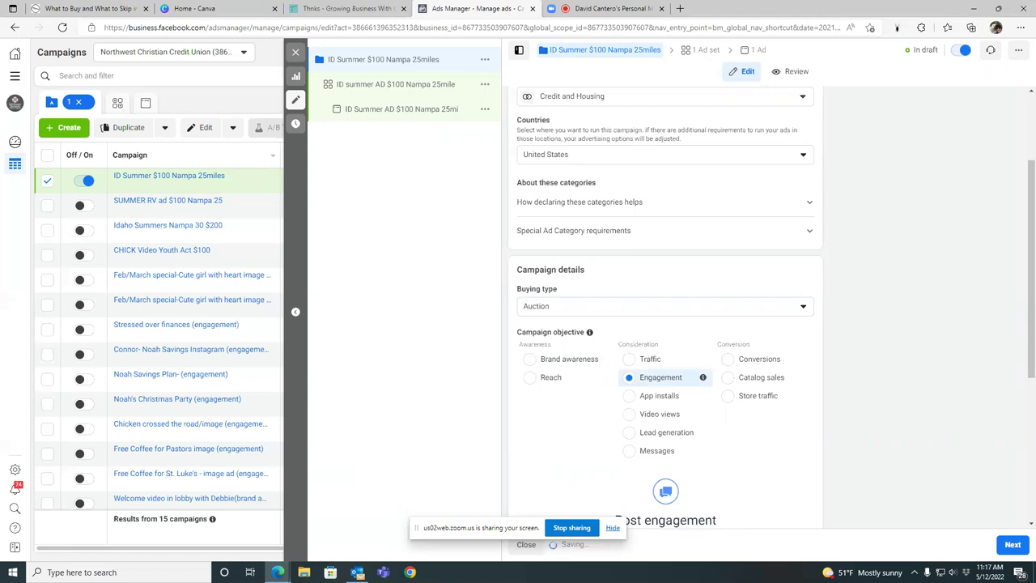
- Continue to the ad set 'ID summer AD $100 Nampa 25mile' settings
{"action": "scroll", "coordinate": [683, 414], "scroll_direction": "down", "scroll_amount": 3}
{"action": "scroll", "coordinate": [665, 308], "scroll_direction": "down", "scroll_amount": 1}
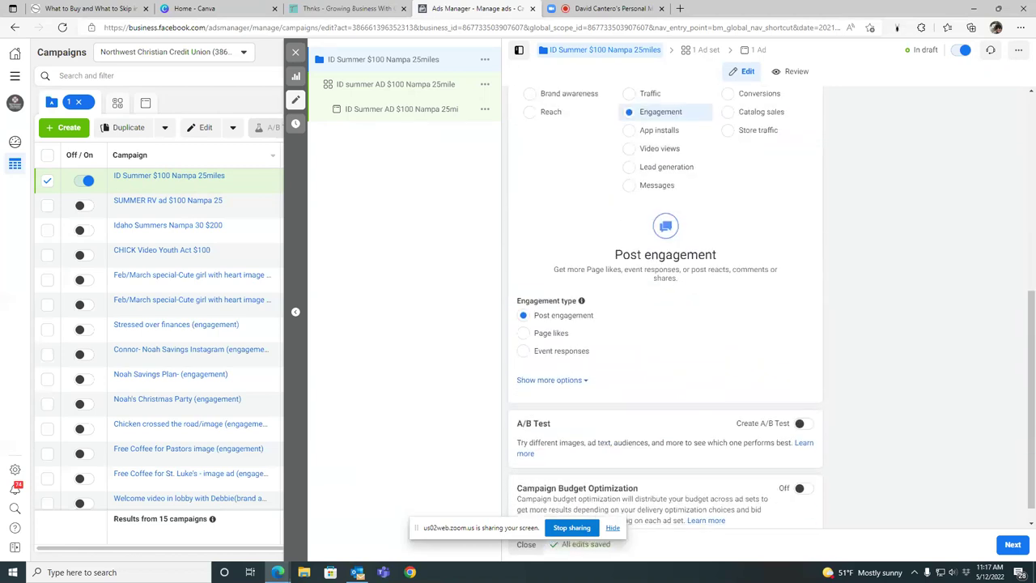
{"action": "scroll", "coordinate": [665, 308], "scroll_direction": "down", "scroll_amount": 1}
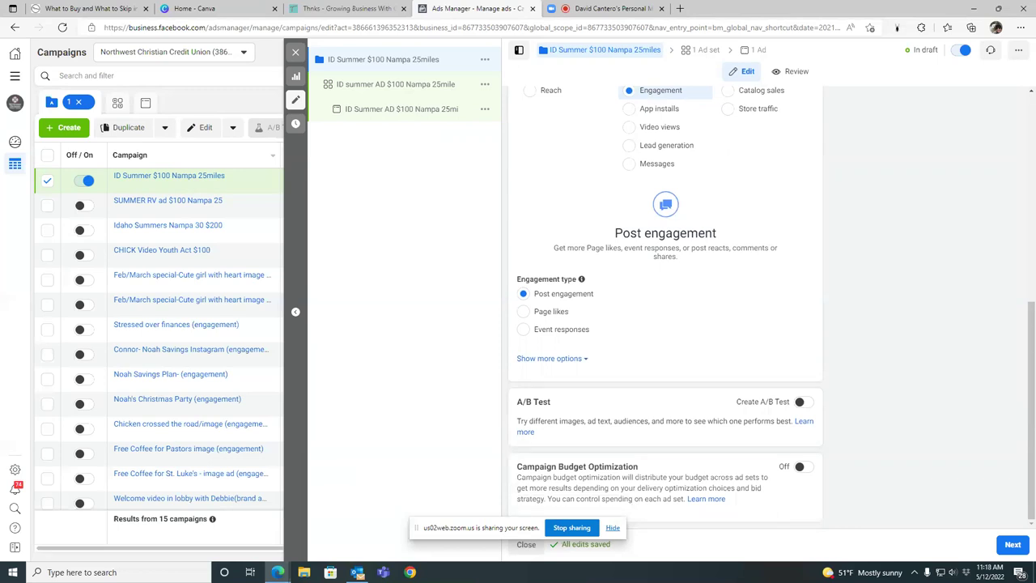
{"action": "left_click", "coordinate": [1012, 544]}
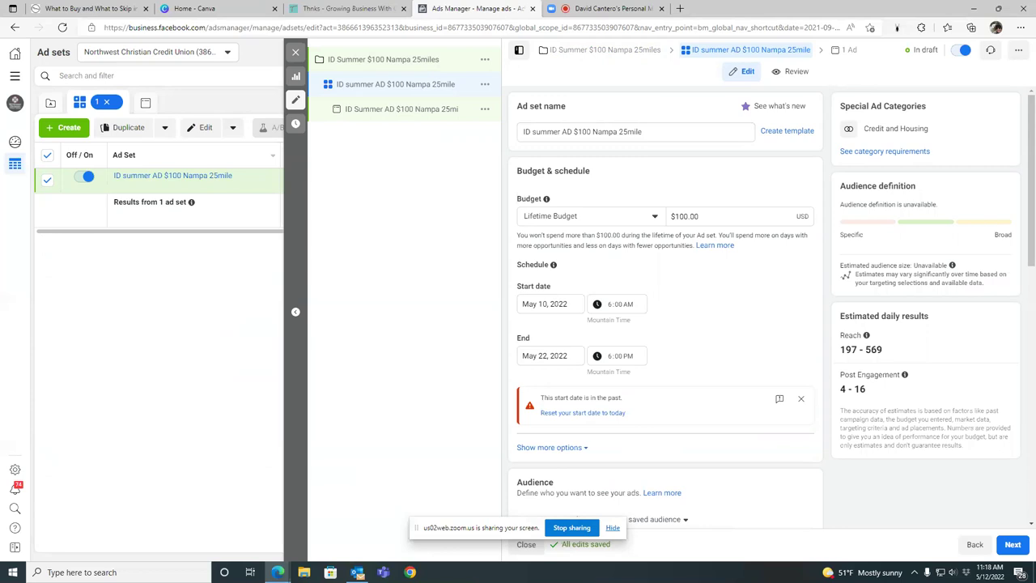
- Move the ad set's start date from May 10 to May 13, 2022
{"action": "left_click", "coordinate": [549, 303]}
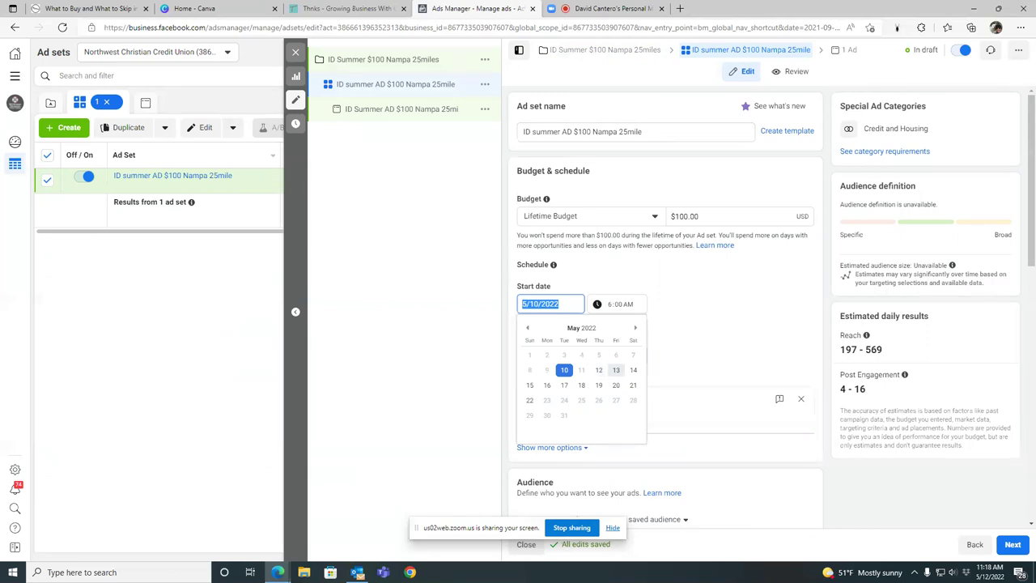
{"action": "left_click", "coordinate": [616, 369]}
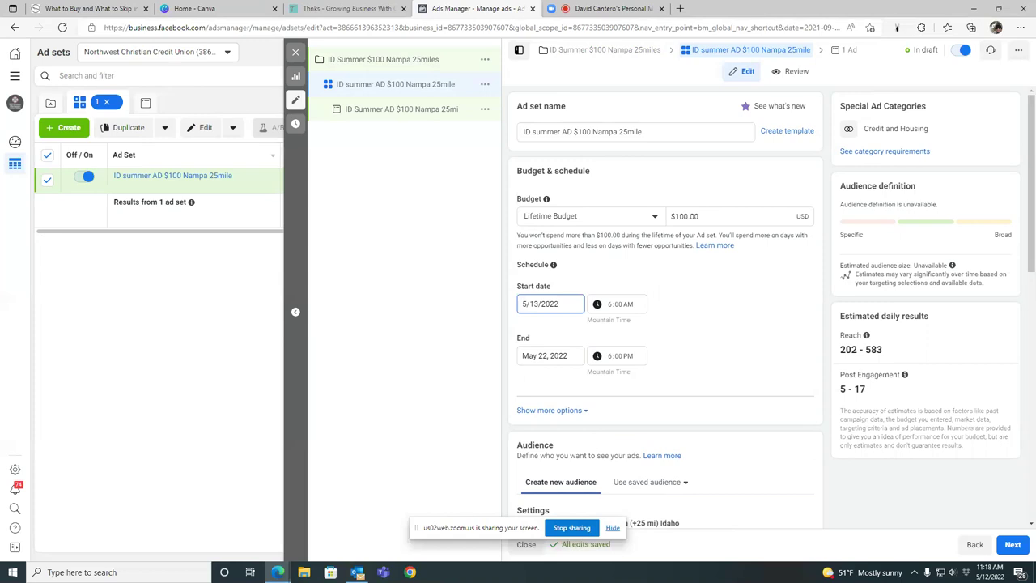
{"action": "left_click", "coordinate": [551, 356]}
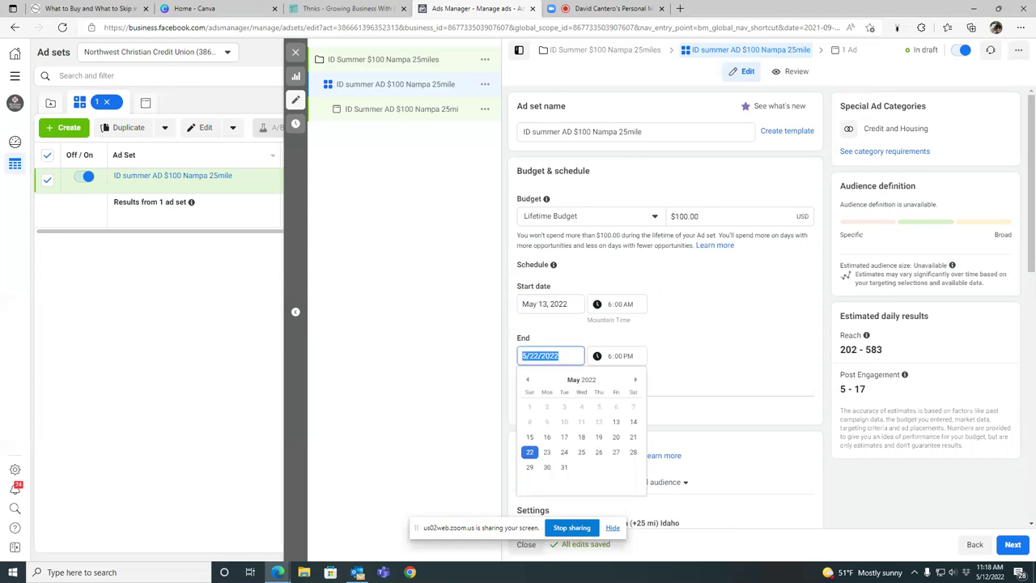
- Set the ad set's end date to May 20, 2022, giving a May 13–20 run
{"action": "left_click", "coordinate": [616, 436]}
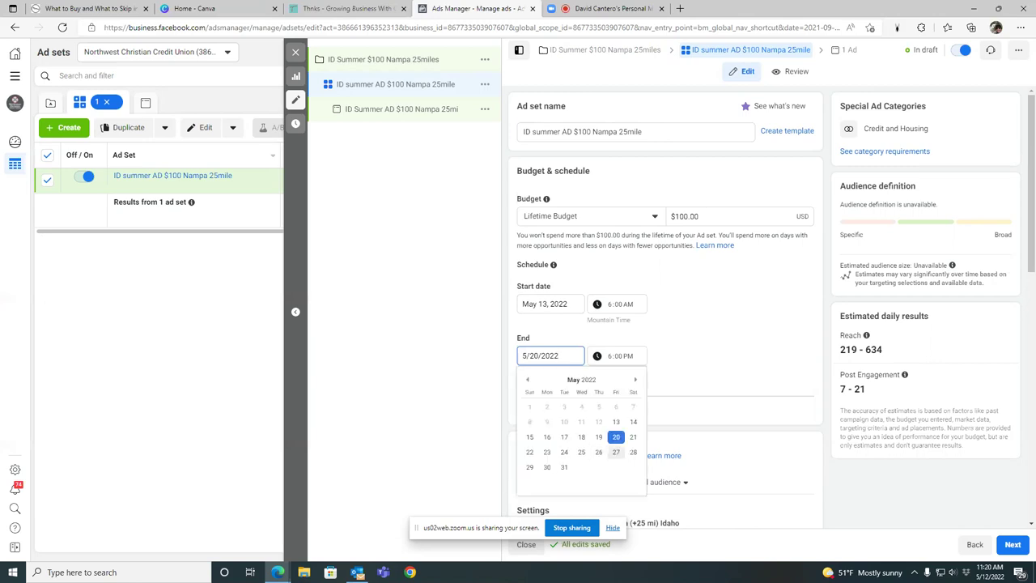
- Extend the end date to May 27, 2022 and raise the lifetime budget to $200.00
{"action": "left_click", "coordinate": [616, 452]}
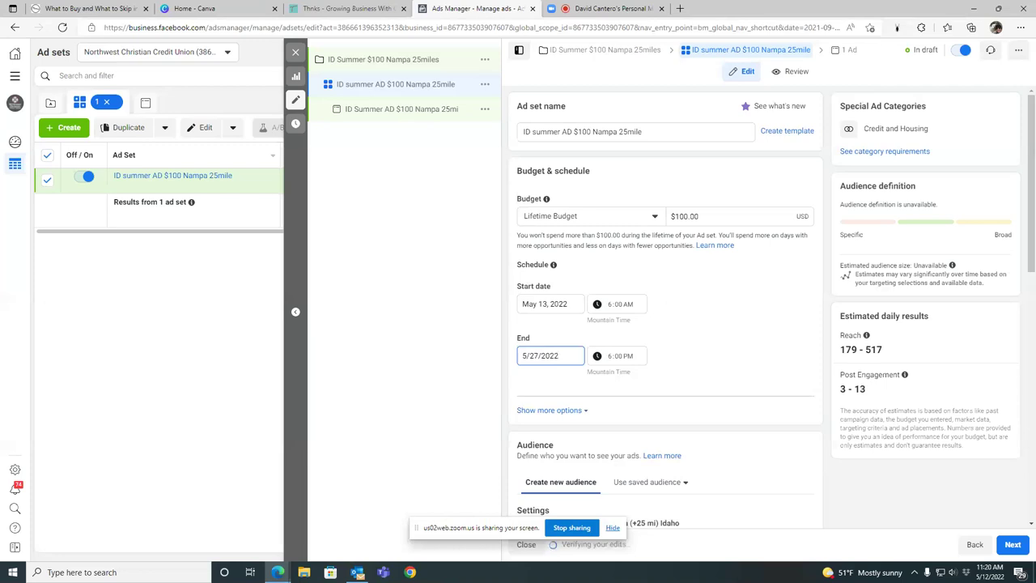
{"action": "left_click", "coordinate": [673, 216]}
{"action": "left_click", "coordinate": [673, 217]}
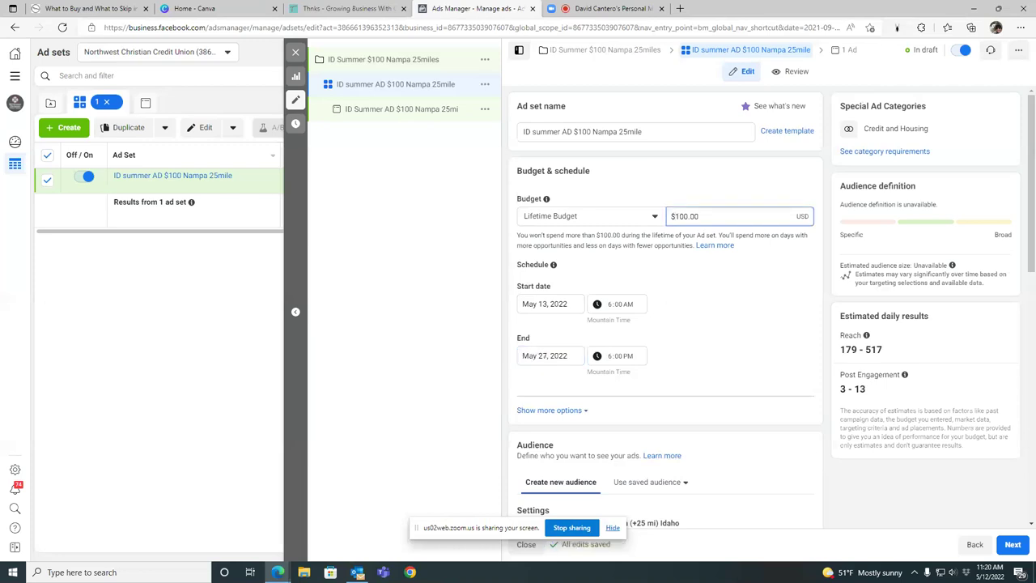
{"action": "key", "text": "BackSpace"}
{"action": "type", "text": "2"}
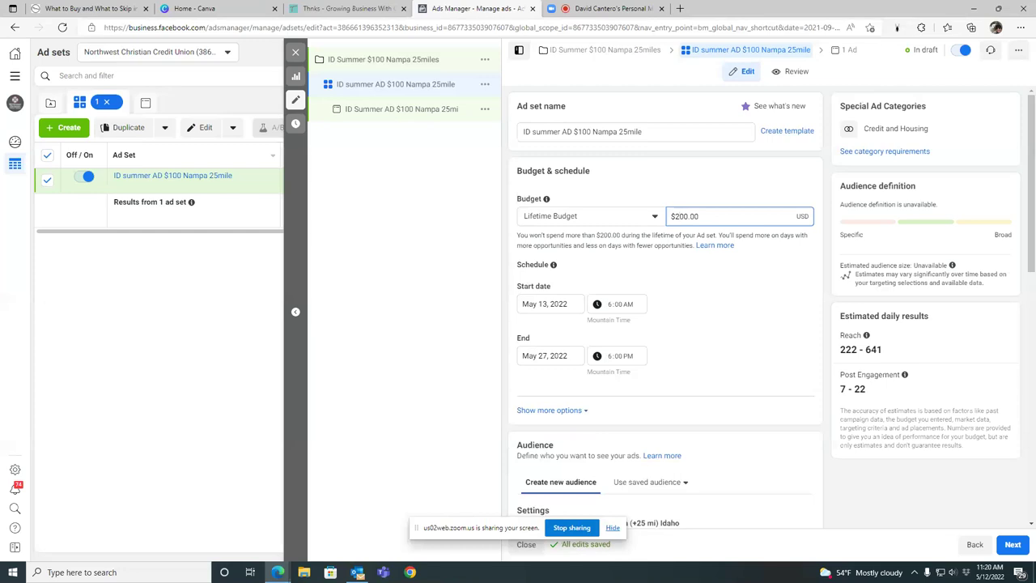
- Switch the ad set from a lifetime budget to a $14.00 daily budget
{"action": "left_click", "coordinate": [591, 216]}
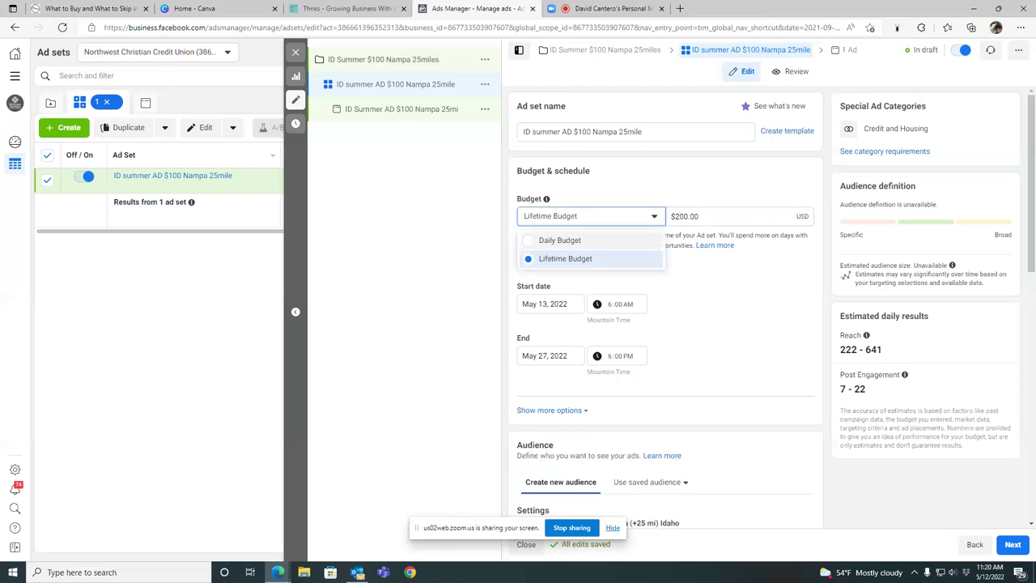
{"action": "left_click", "coordinate": [559, 240]}
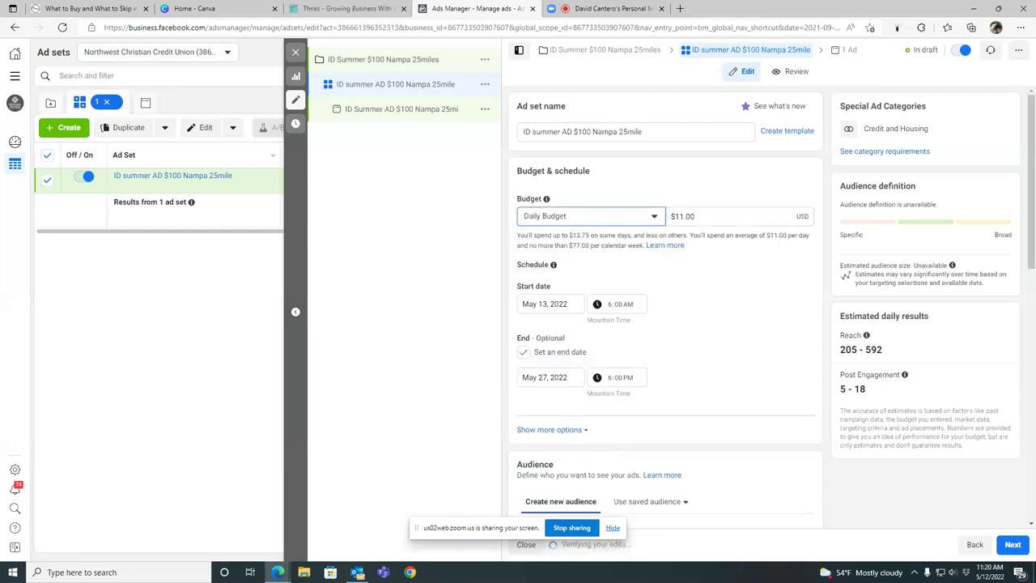
{"action": "left_click", "coordinate": [682, 216]}
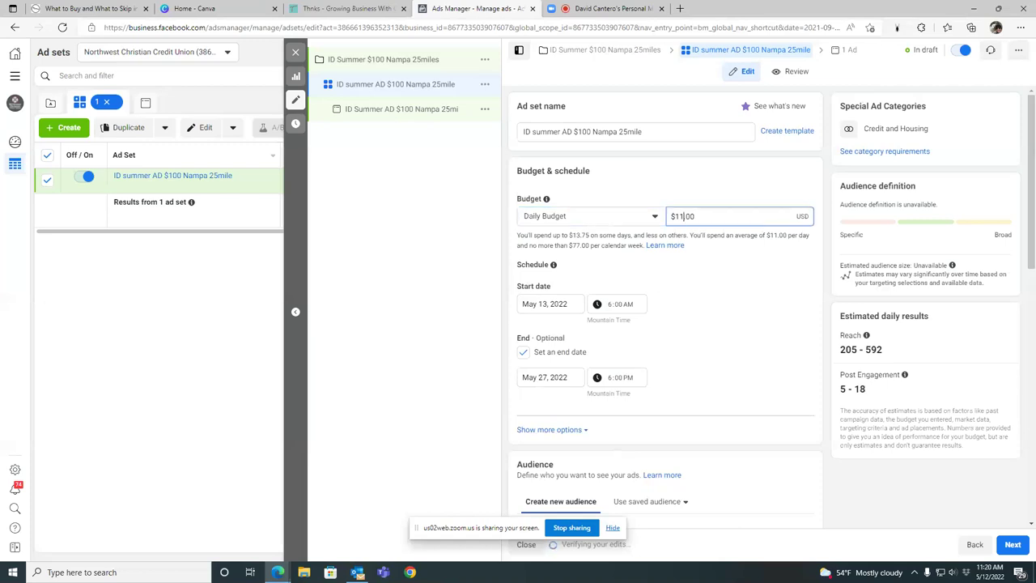
{"action": "key", "text": "BackSpace"}
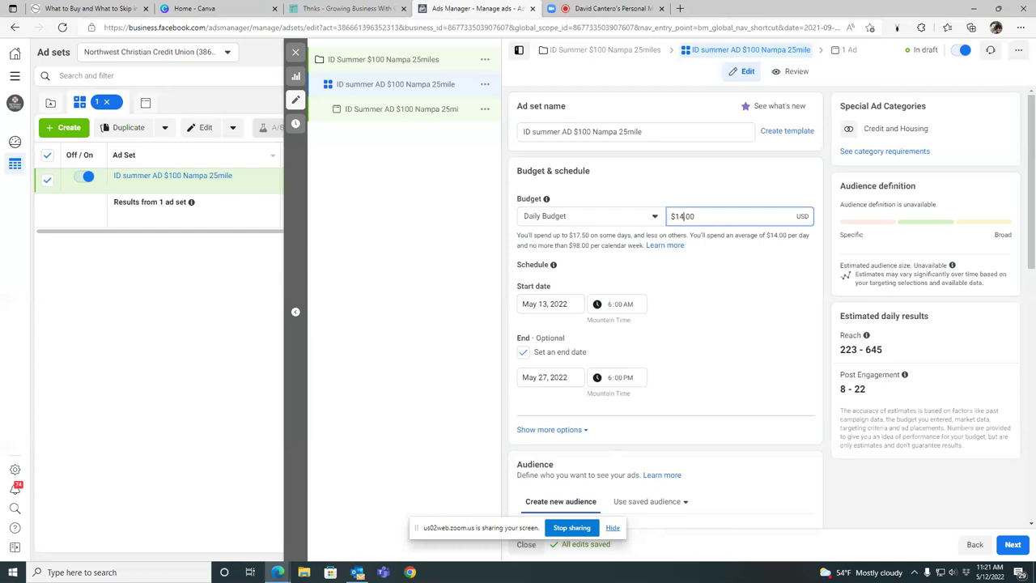
{"action": "scroll", "coordinate": [682, 150], "scroll_direction": "down", "scroll_amount": 1}
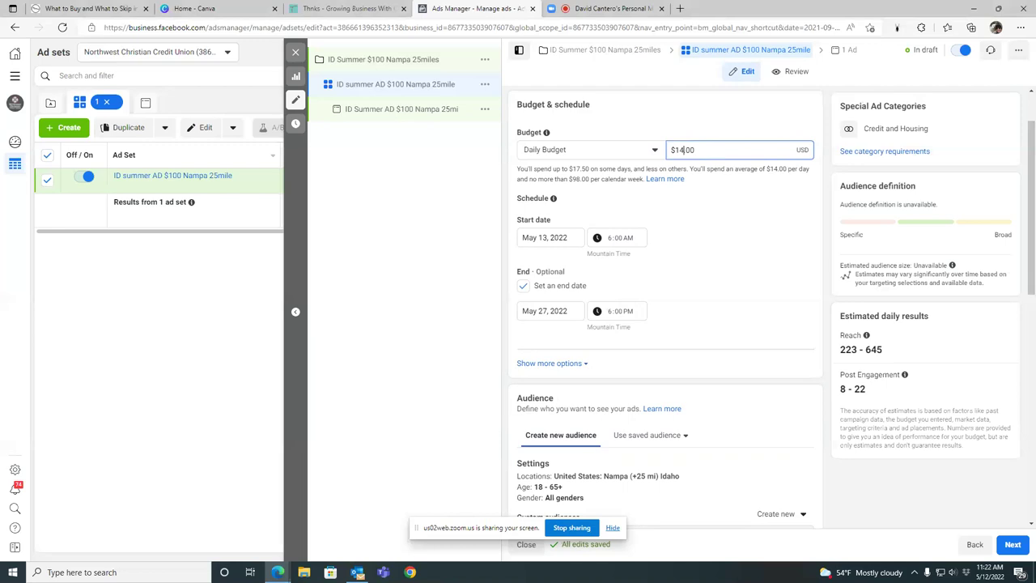
{"action": "scroll", "coordinate": [682, 149], "scroll_direction": "down", "scroll_amount": 3}
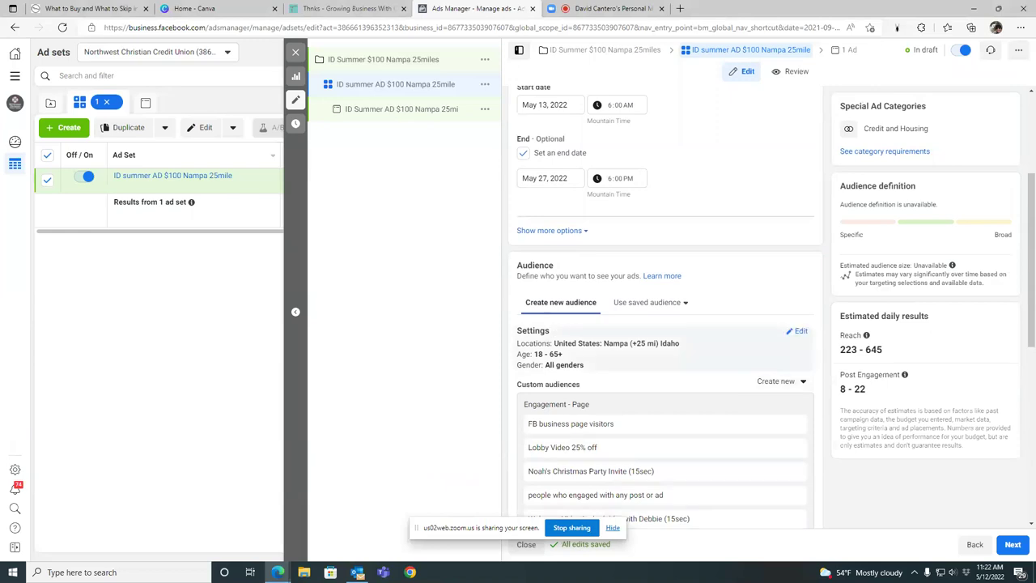
{"action": "scroll", "coordinate": [663, 340], "scroll_direction": "down", "scroll_amount": 3}
{"action": "mouse_move", "coordinate": [585, 252]}
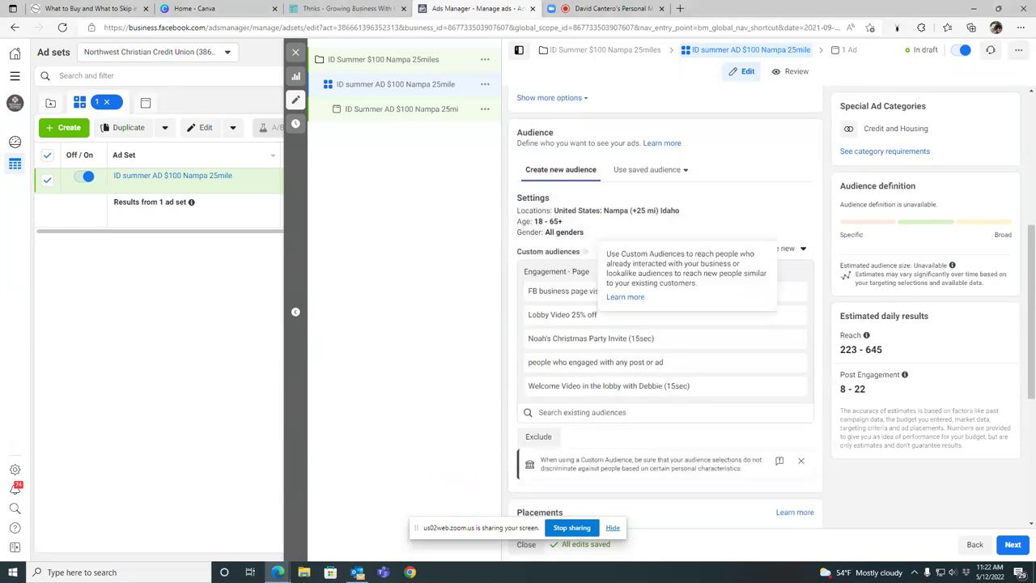
{"action": "scroll", "coordinate": [664, 308], "scroll_direction": "up", "scroll_amount": 3}
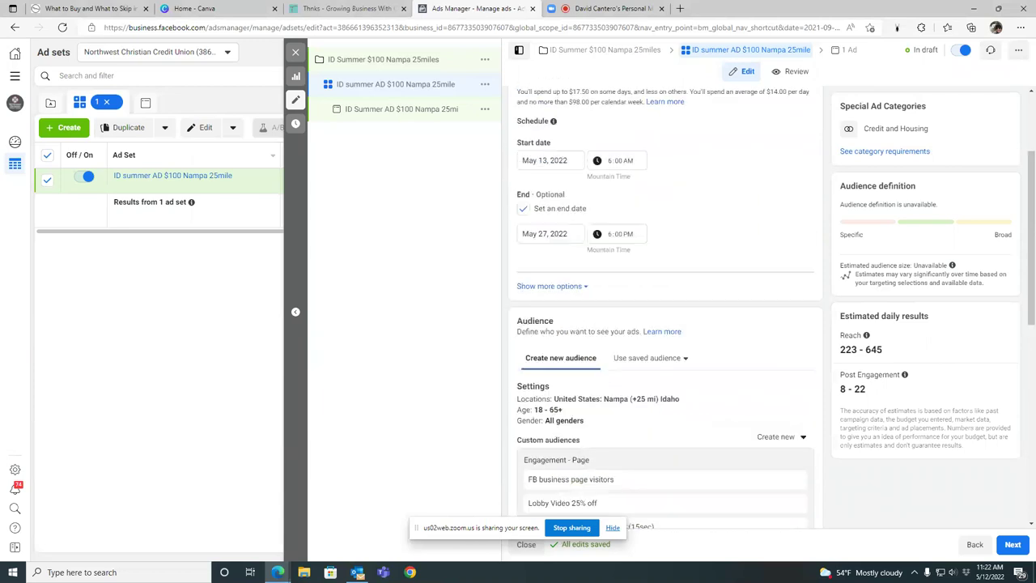
{"action": "scroll", "coordinate": [664, 307], "scroll_direction": "up", "scroll_amount": 2}
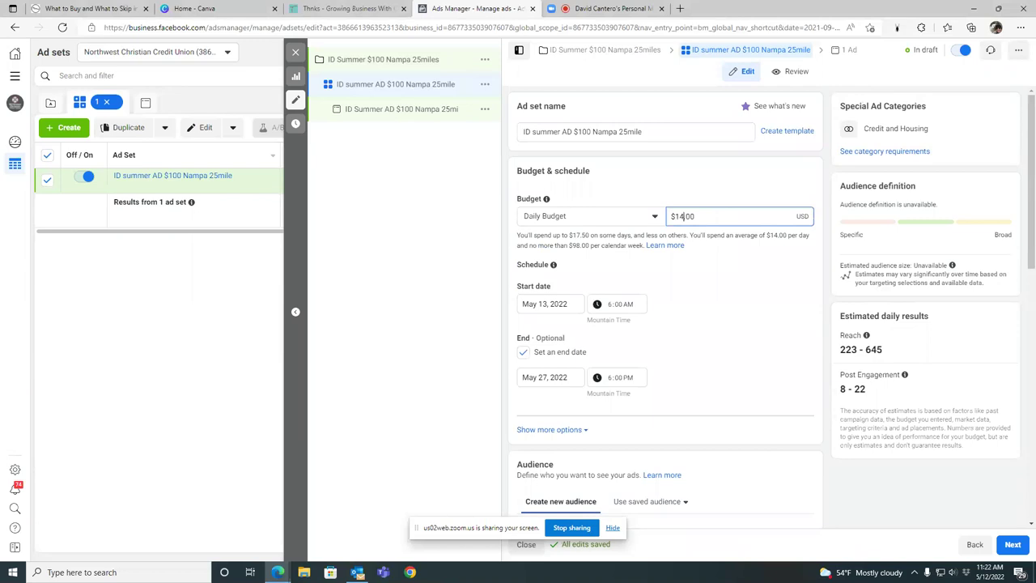
{"action": "scroll", "coordinate": [664, 307], "scroll_direction": "down", "scroll_amount": 2}
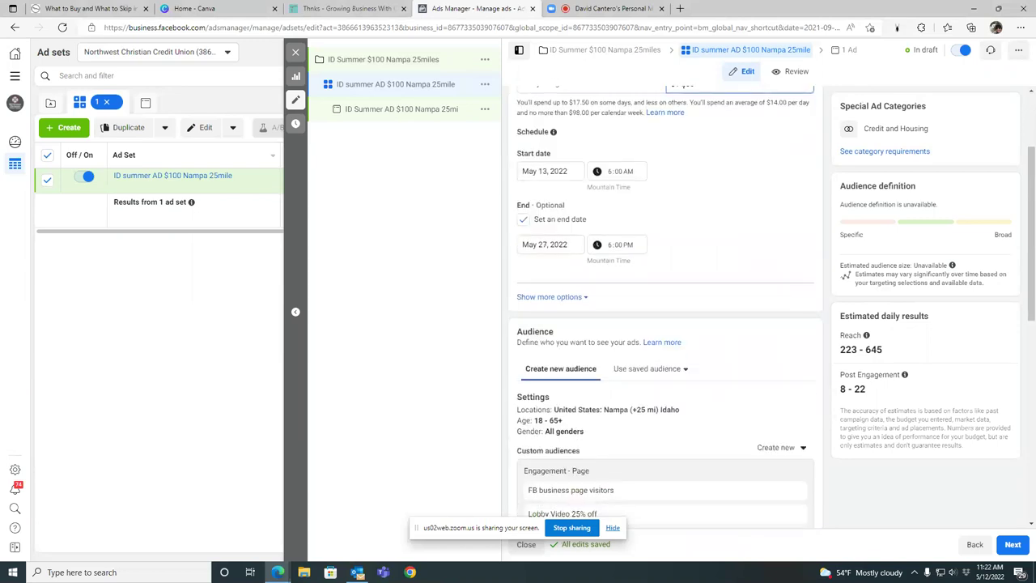
{"action": "scroll", "coordinate": [664, 308], "scroll_direction": "down", "scroll_amount": 2}
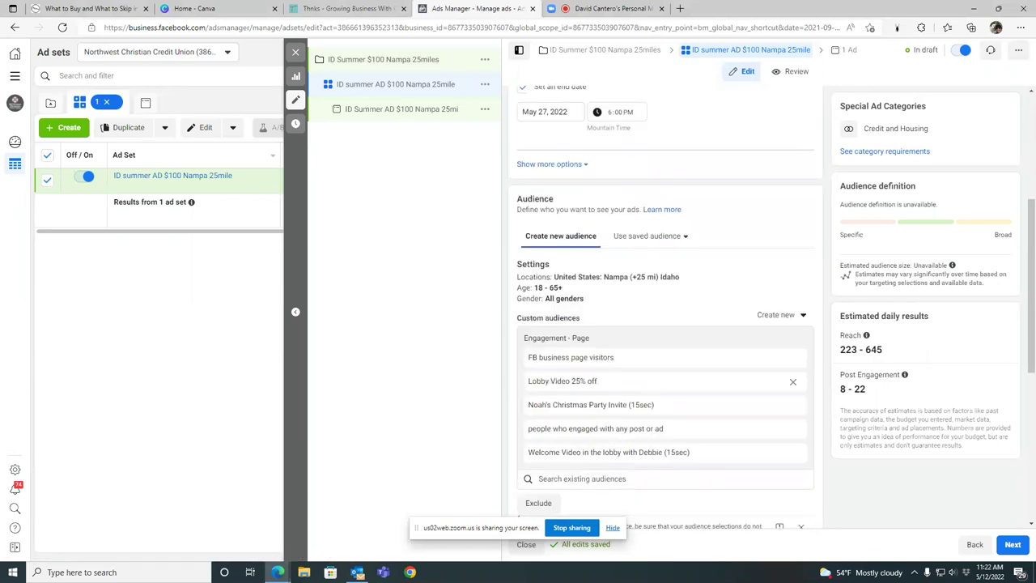
{"action": "scroll", "coordinate": [663, 307], "scroll_direction": "down", "scroll_amount": 3}
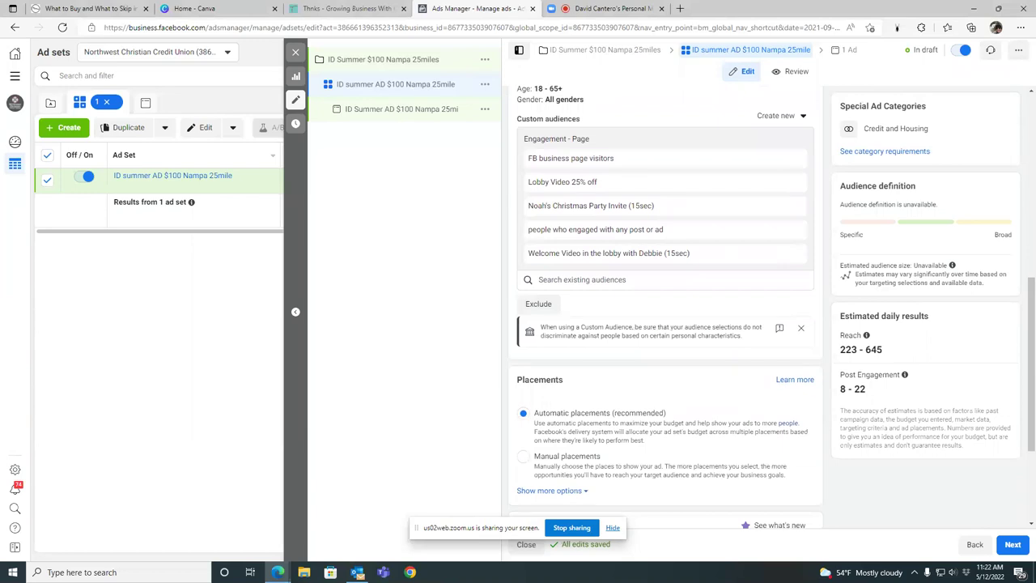
{"action": "scroll", "coordinate": [585, 252], "scroll_direction": "up", "scroll_amount": 2}
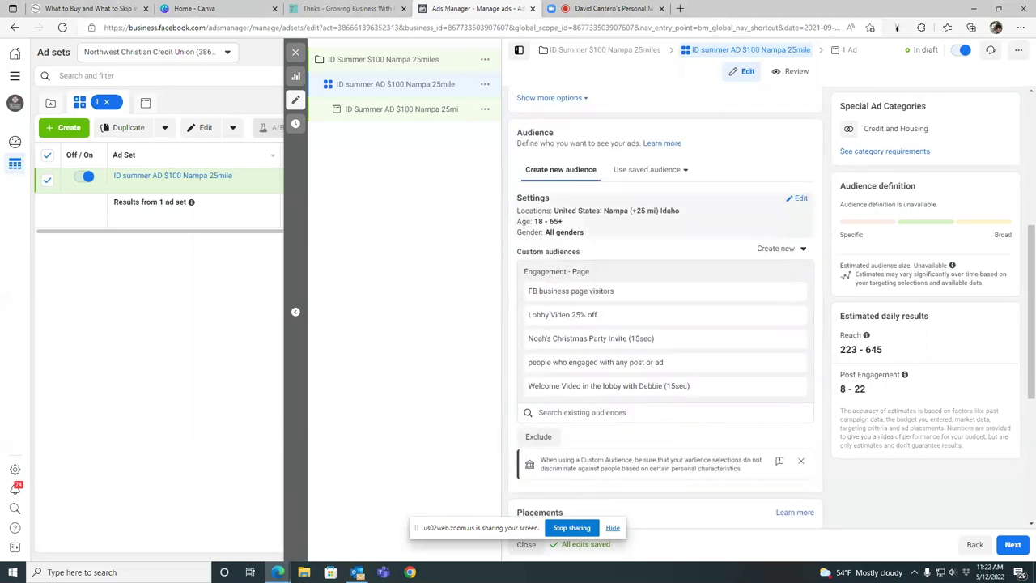
- Expand the audience Locations, Age and Gender settings for editing
{"action": "left_click", "coordinate": [796, 197]}
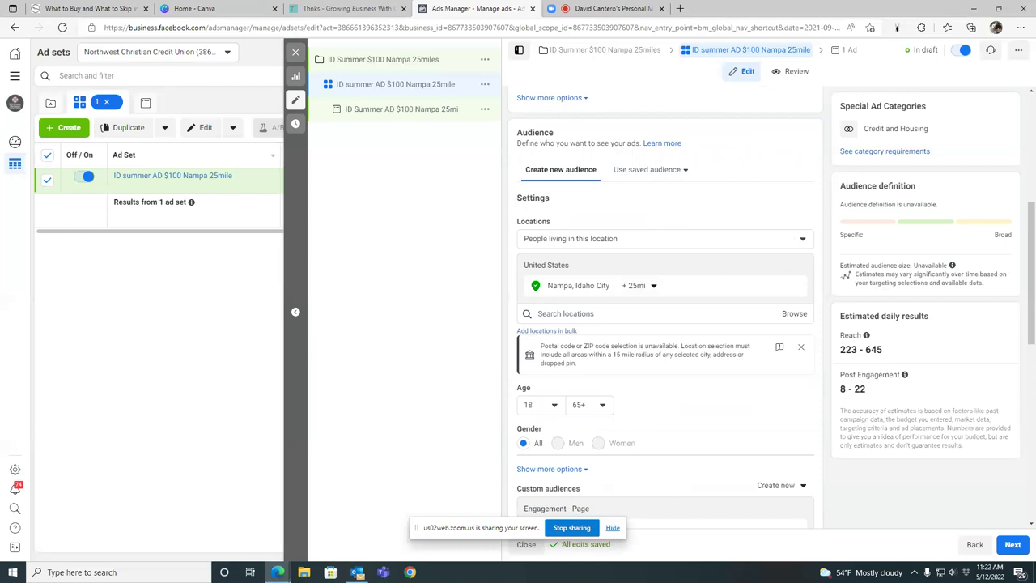
{"action": "scroll", "coordinate": [665, 307], "scroll_direction": "up", "scroll_amount": 4}
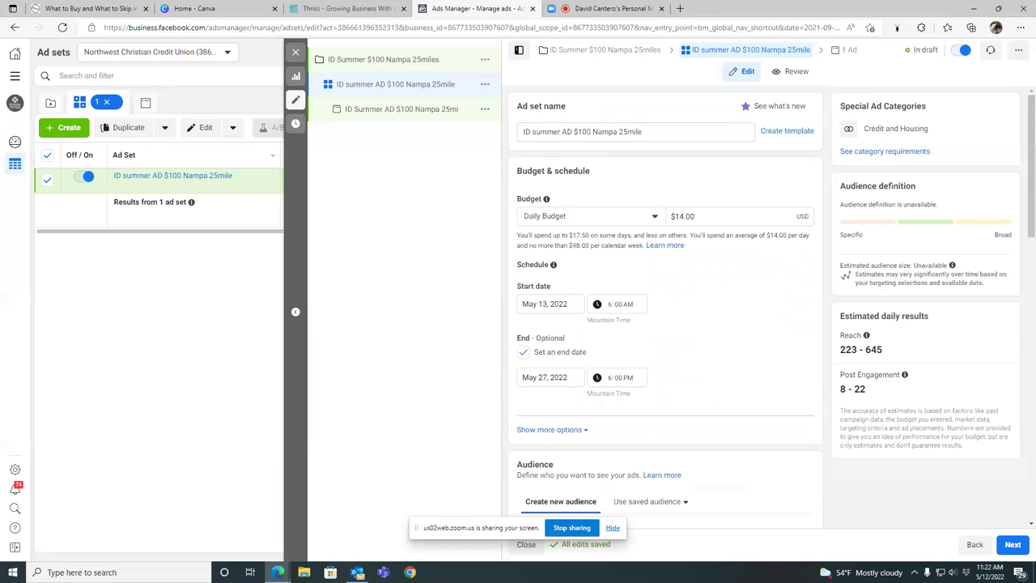
{"action": "scroll", "coordinate": [666, 307], "scroll_direction": "down", "scroll_amount": 8}
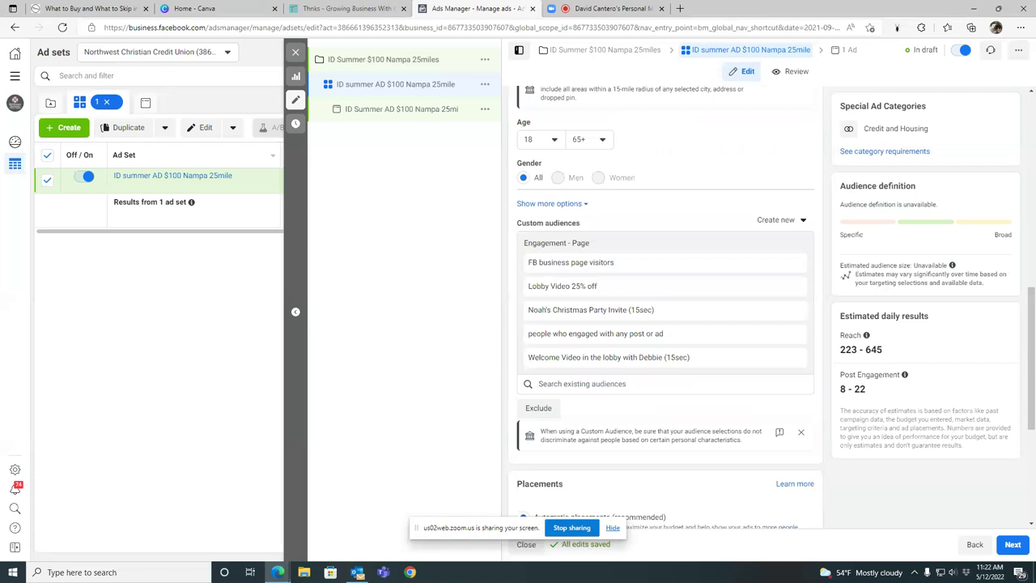
- Change the ad set name from $100 to 'ID summer AD $14 a day Nampa 25mile'
{"action": "scroll", "coordinate": [665, 308], "scroll_direction": "up", "scroll_amount": 8}
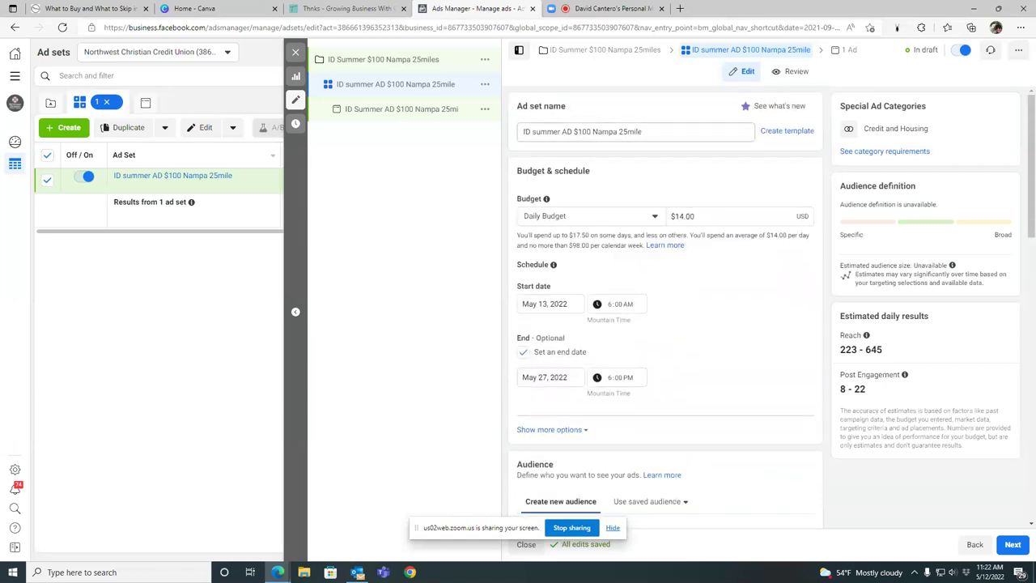
{"action": "left_click", "coordinate": [593, 131]}
{"action": "key", "text": "BackSpace"}
{"action": "key", "text": "BackSpace"}
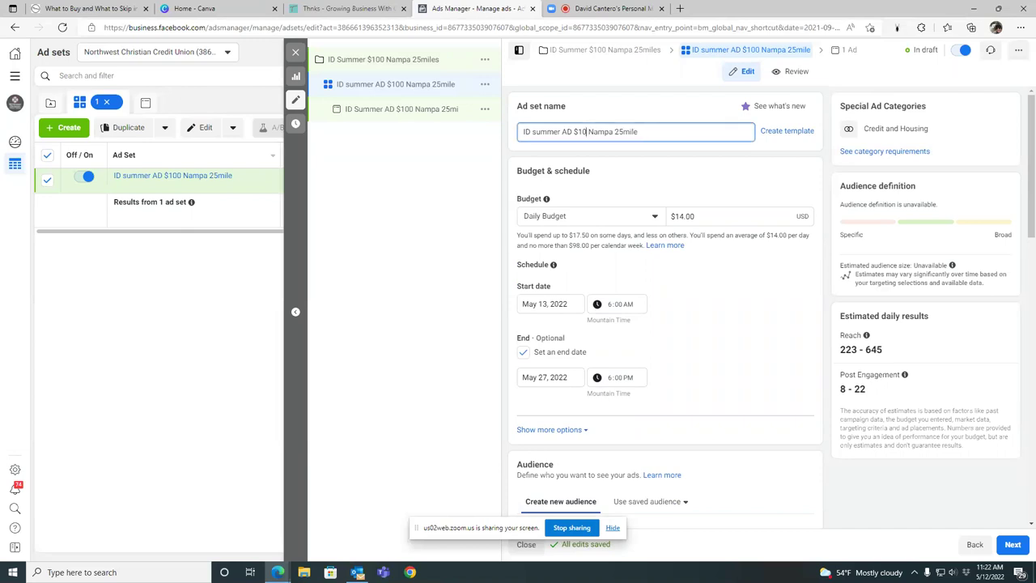
{"action": "type", "text": "4 a day"}
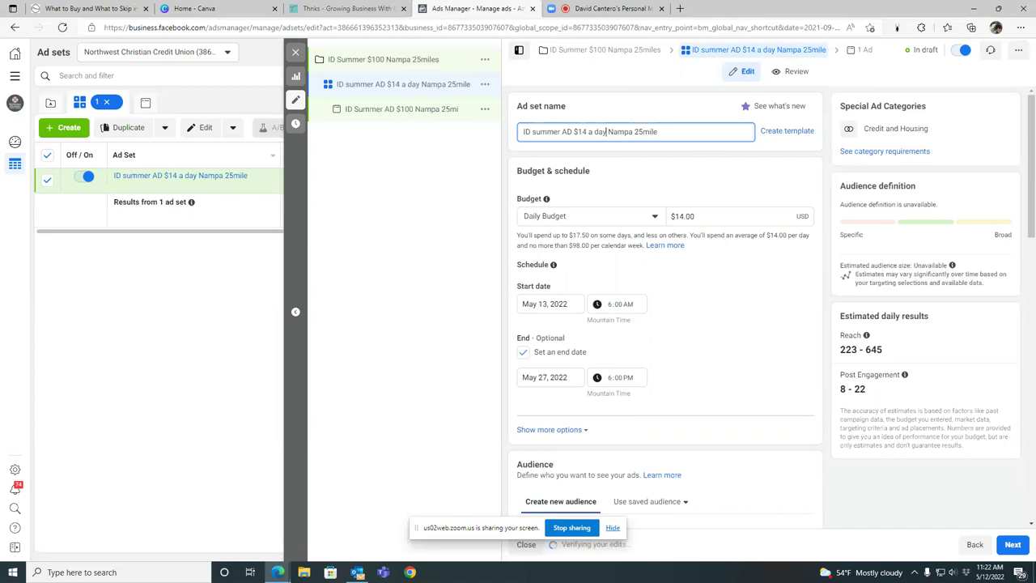
- Remove 'FB business page visitors' from custom audiences, leaving the four video engagement audiences
{"action": "scroll", "coordinate": [663, 307], "scroll_direction": "down", "scroll_amount": 5}
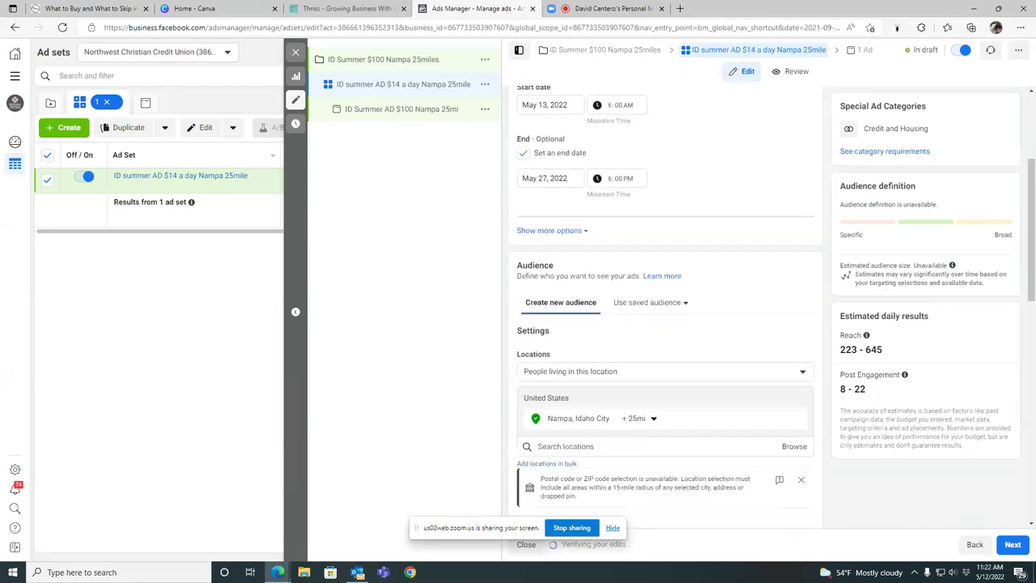
{"action": "scroll", "coordinate": [663, 308], "scroll_direction": "down", "scroll_amount": 1}
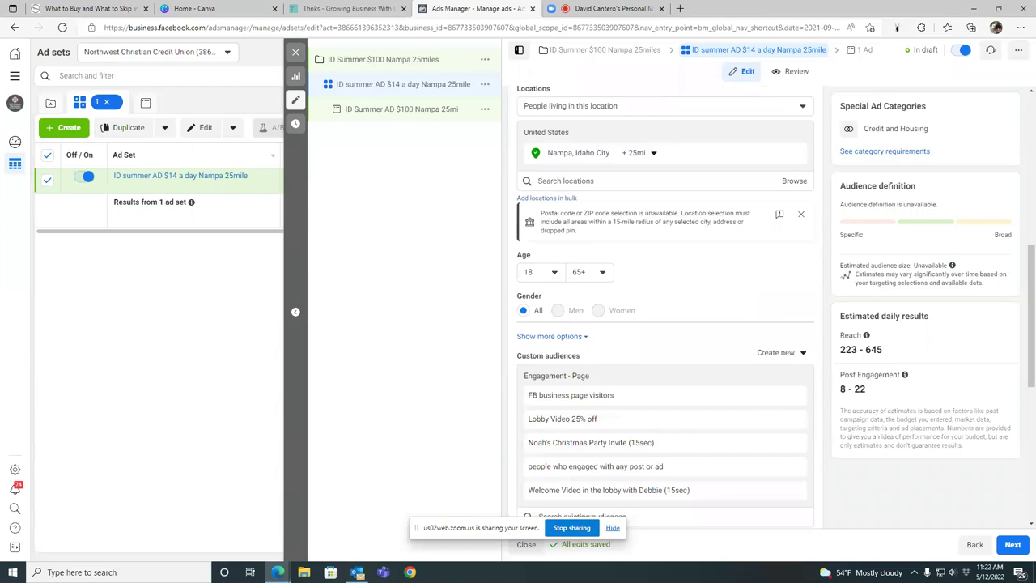
{"action": "scroll", "coordinate": [663, 308], "scroll_direction": "down", "scroll_amount": 3}
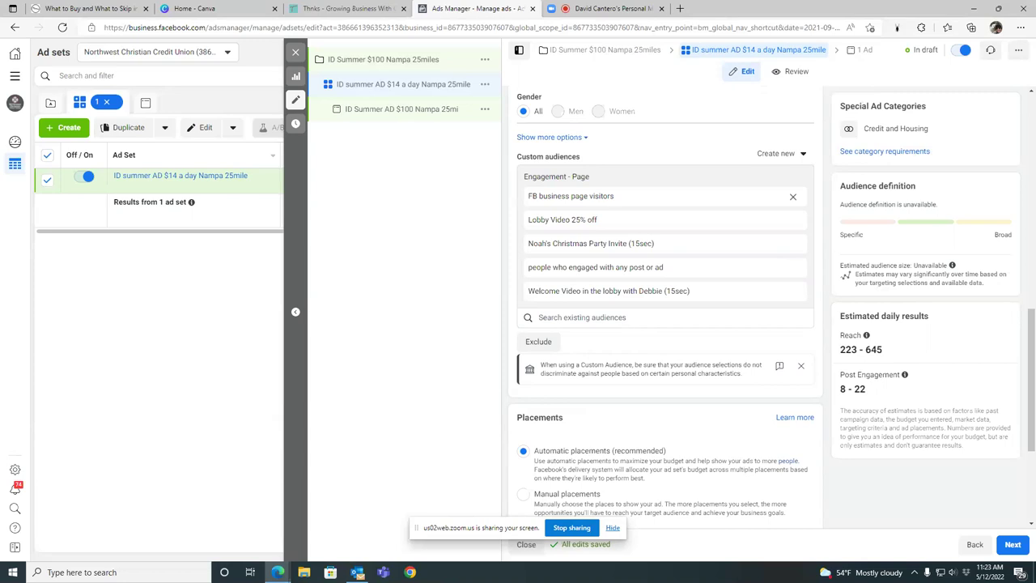
{"action": "left_click", "coordinate": [792, 196]}
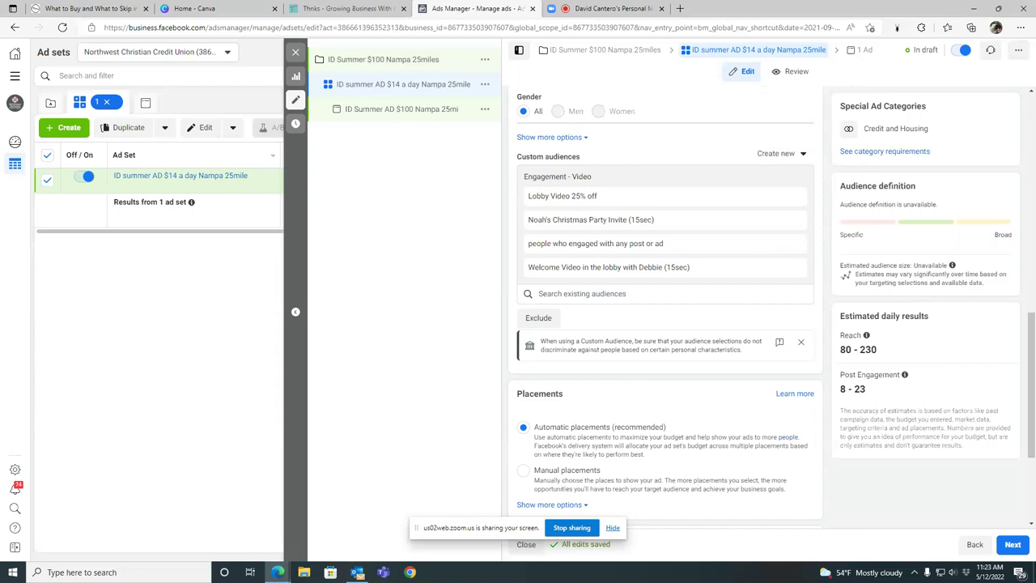
- Switch the ad set's placements from automatic to Manual placements
{"action": "scroll", "coordinate": [665, 308], "scroll_direction": "down", "scroll_amount": 2}
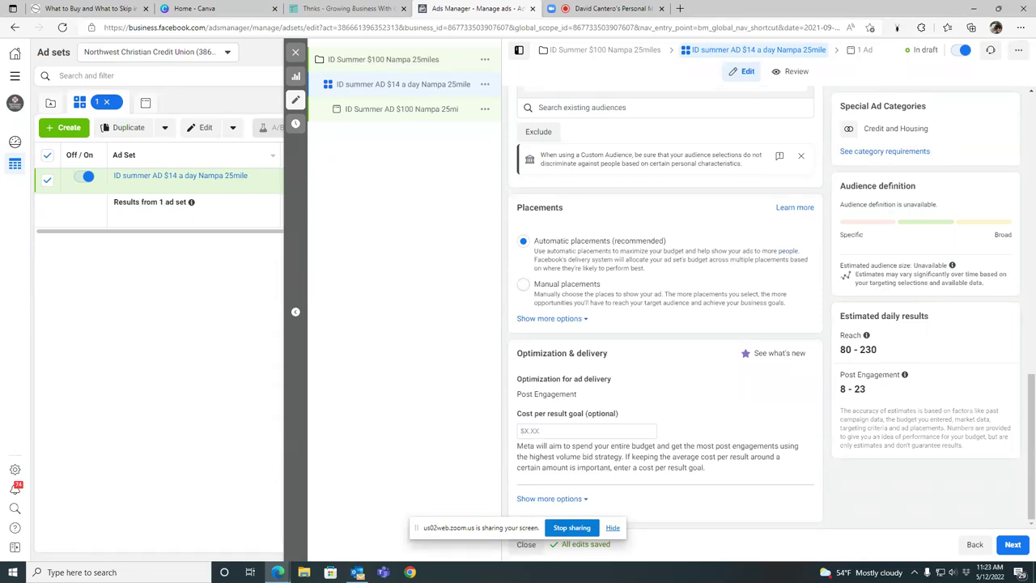
{"action": "left_click", "coordinate": [523, 284]}
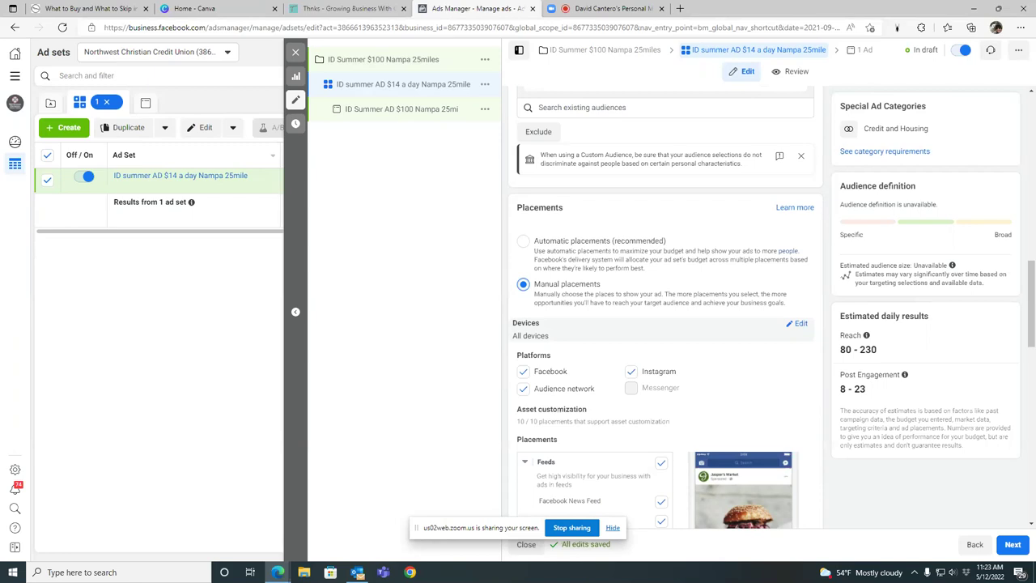
{"action": "scroll", "coordinate": [663, 323], "scroll_direction": "down", "scroll_amount": 1}
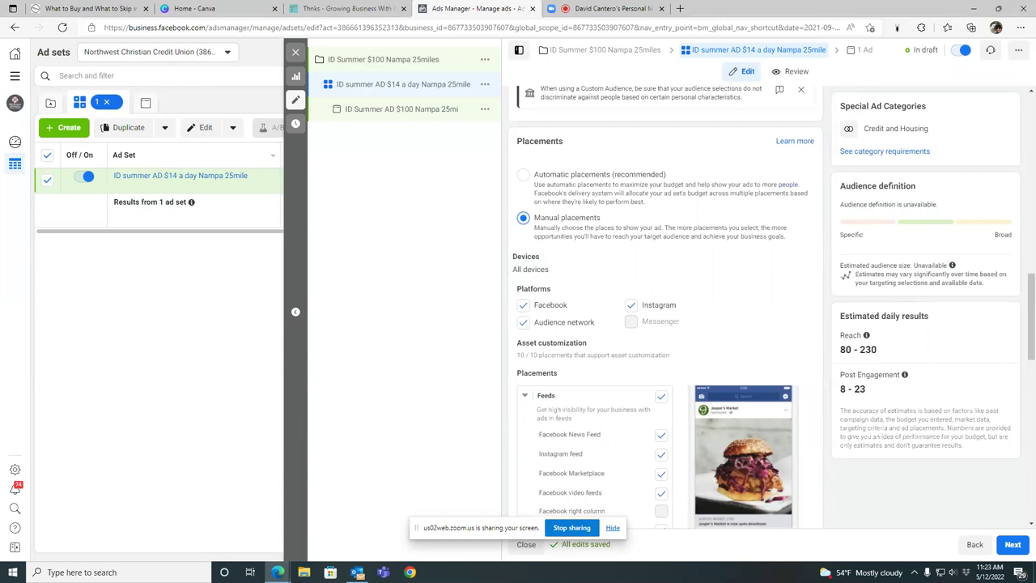
- Remove Instagram, Audience Network and Facebook video feeds from the ad set's placements
{"action": "left_click", "coordinate": [630, 304]}
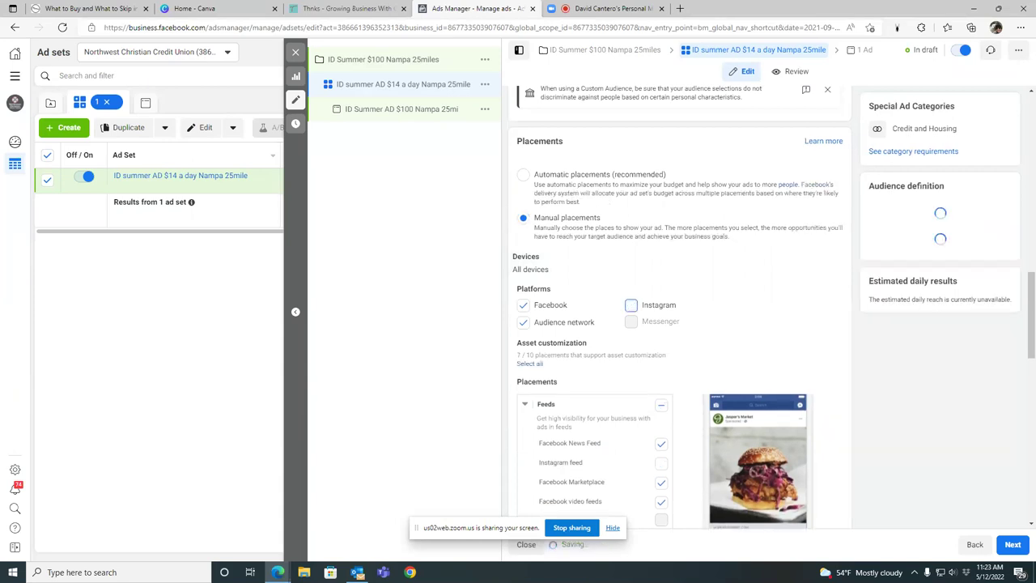
{"action": "left_click", "coordinate": [522, 322]}
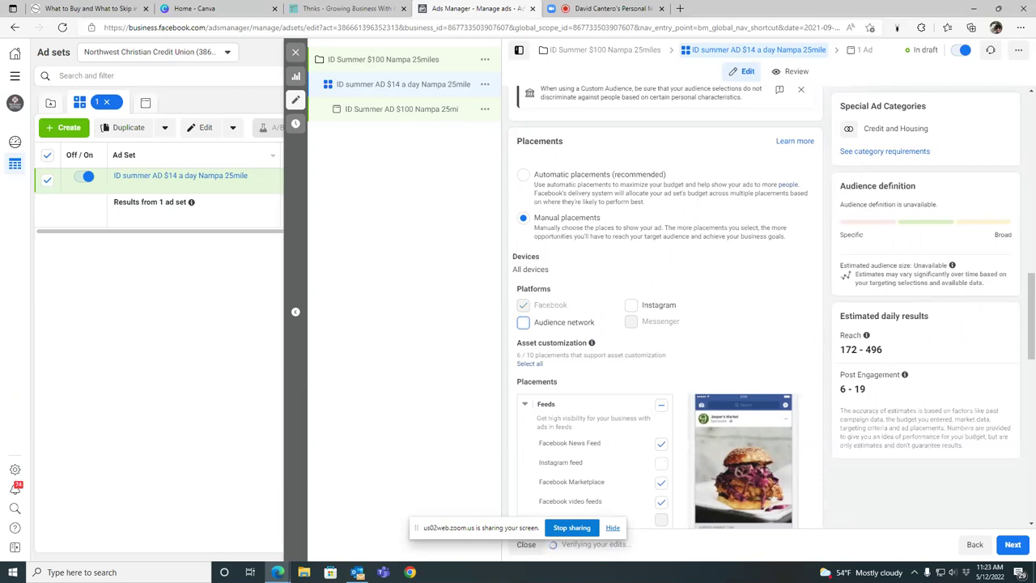
{"action": "scroll", "coordinate": [591, 340], "scroll_direction": "down", "scroll_amount": 3}
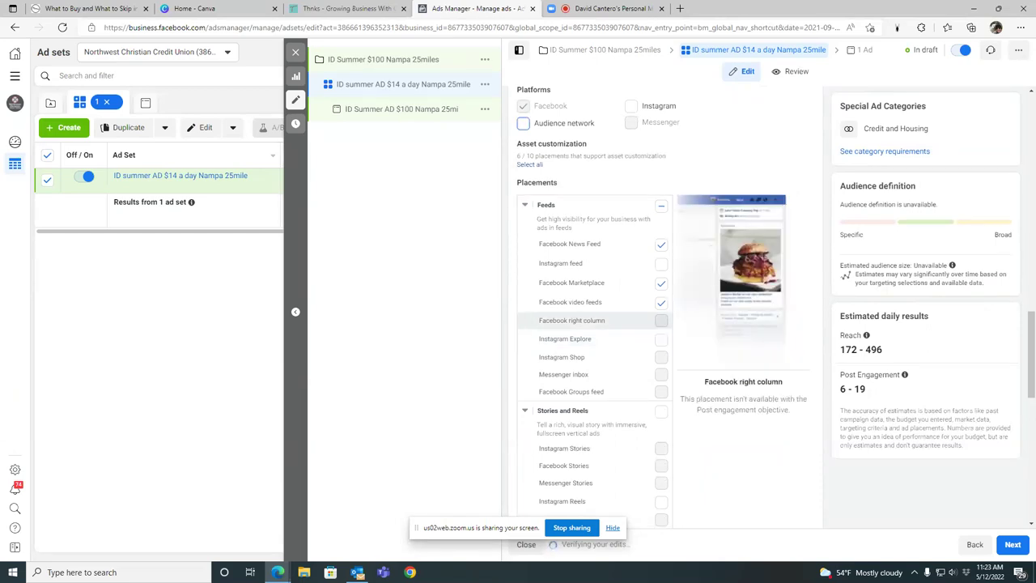
{"action": "left_click", "coordinate": [661, 301]}
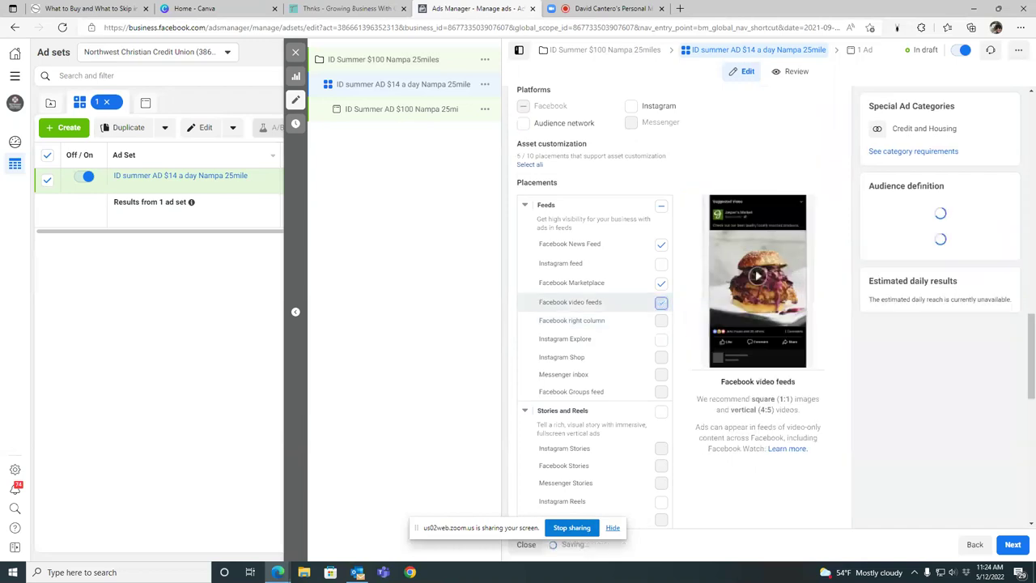
{"action": "scroll", "coordinate": [661, 374], "scroll_direction": "down", "scroll_amount": 3}
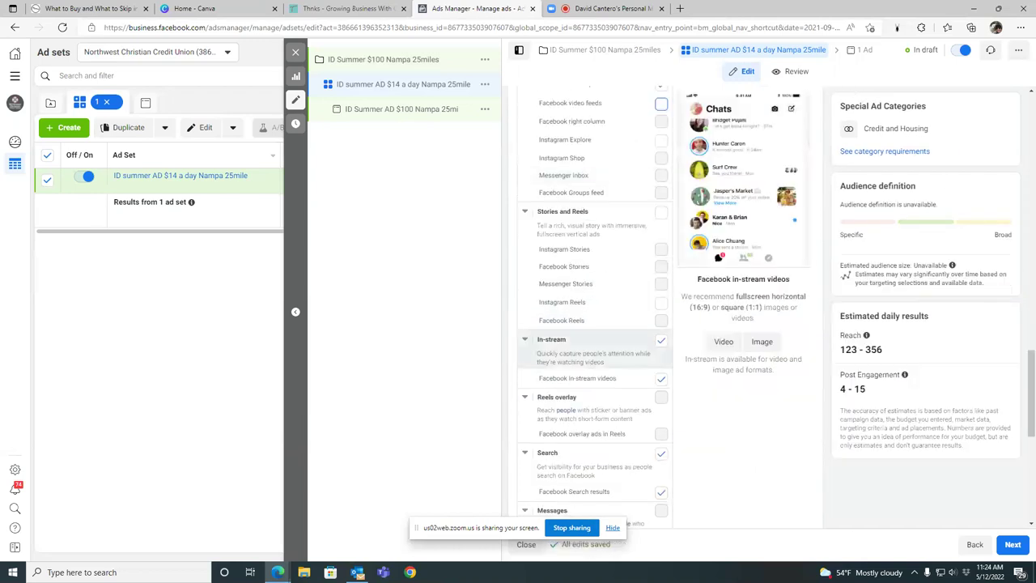
- Drop In-stream, Search and In-article placements, leaving Feed and Marketplace, and continue to the ad
{"action": "left_click", "coordinate": [661, 340]}
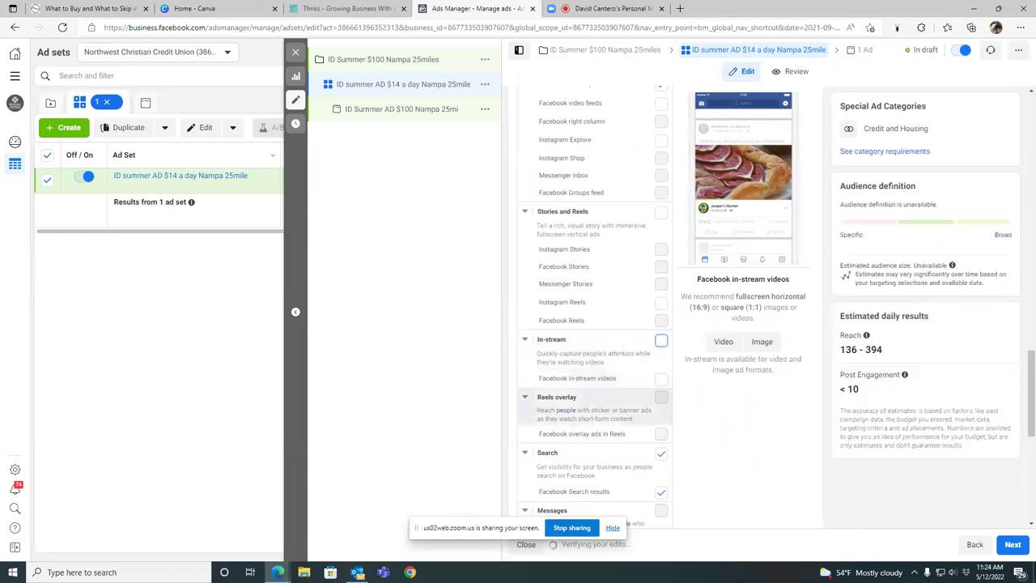
{"action": "left_click", "coordinate": [661, 453]}
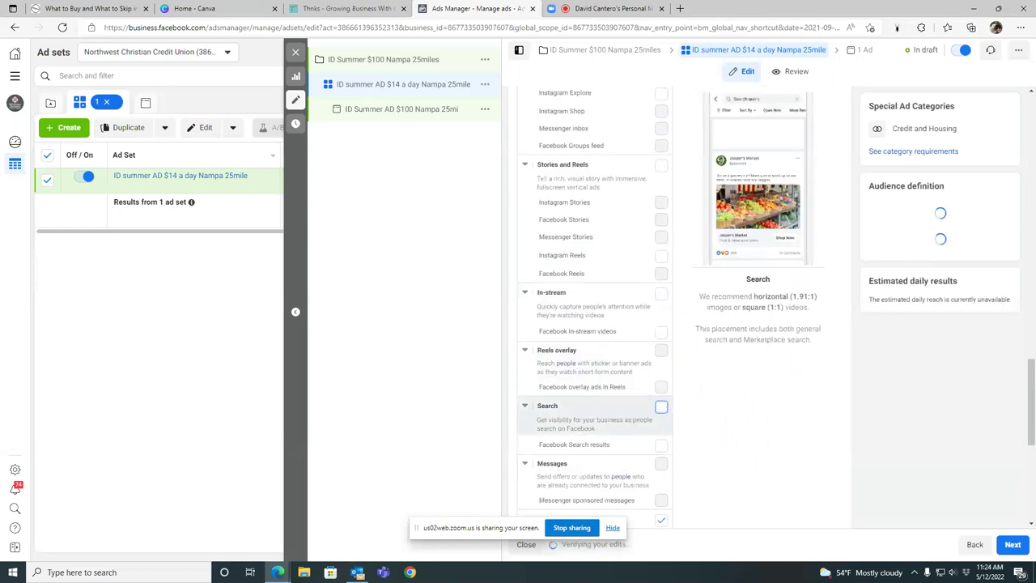
{"action": "scroll", "coordinate": [599, 404], "scroll_direction": "down", "scroll_amount": 3}
{"action": "left_click", "coordinate": [661, 405]}
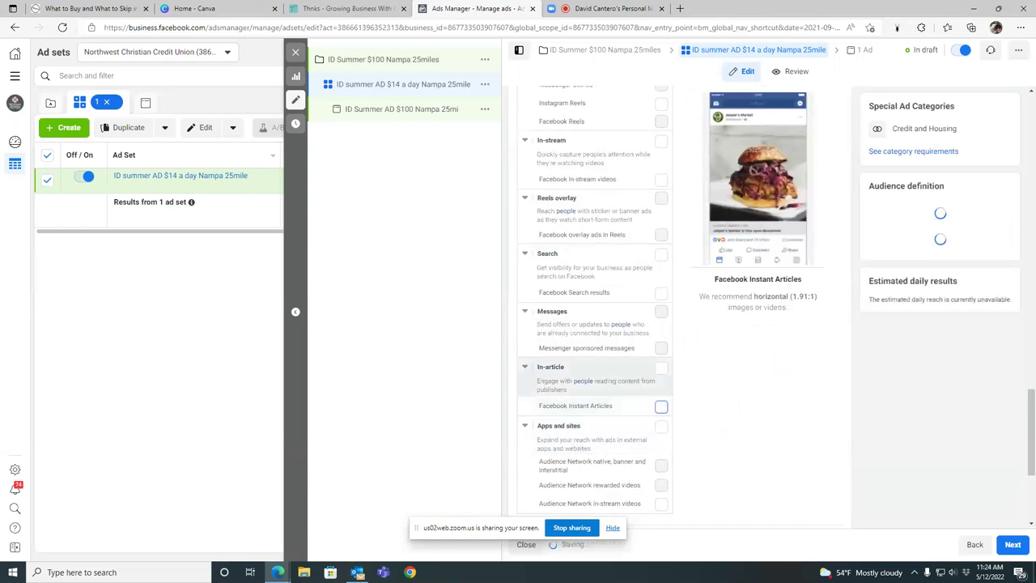
{"action": "scroll", "coordinate": [661, 405], "scroll_direction": "down", "scroll_amount": 3}
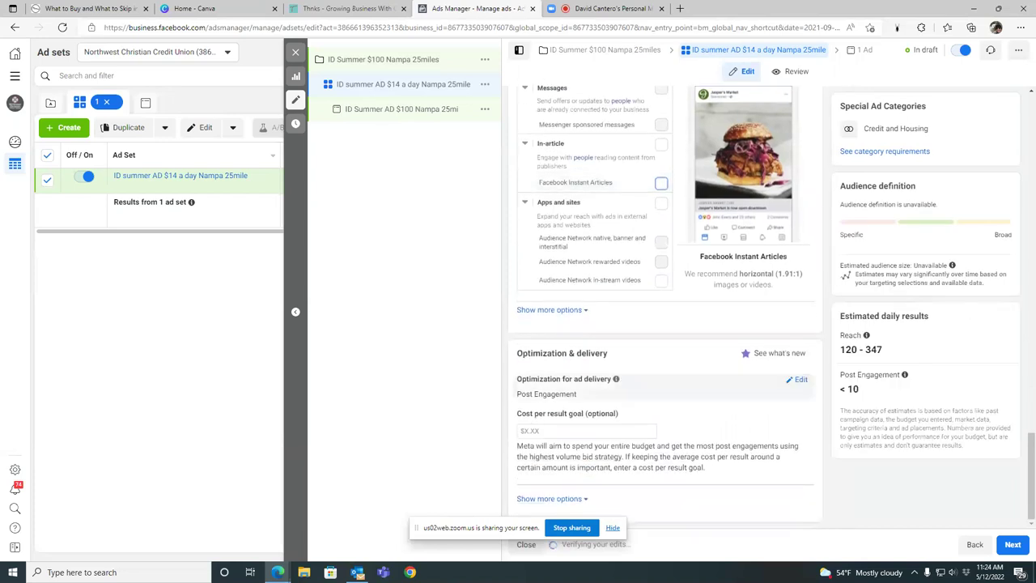
{"action": "scroll", "coordinate": [663, 324], "scroll_direction": "up", "scroll_amount": 8}
{"action": "scroll", "coordinate": [595, 324], "scroll_direction": "down", "scroll_amount": 4}
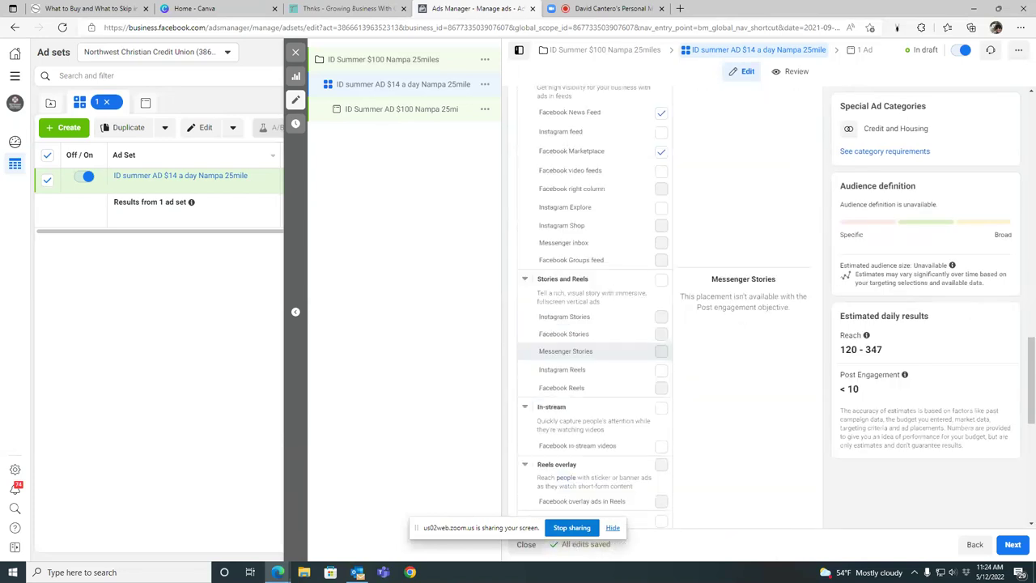
{"action": "scroll", "coordinate": [595, 364], "scroll_direction": "down", "scroll_amount": 4}
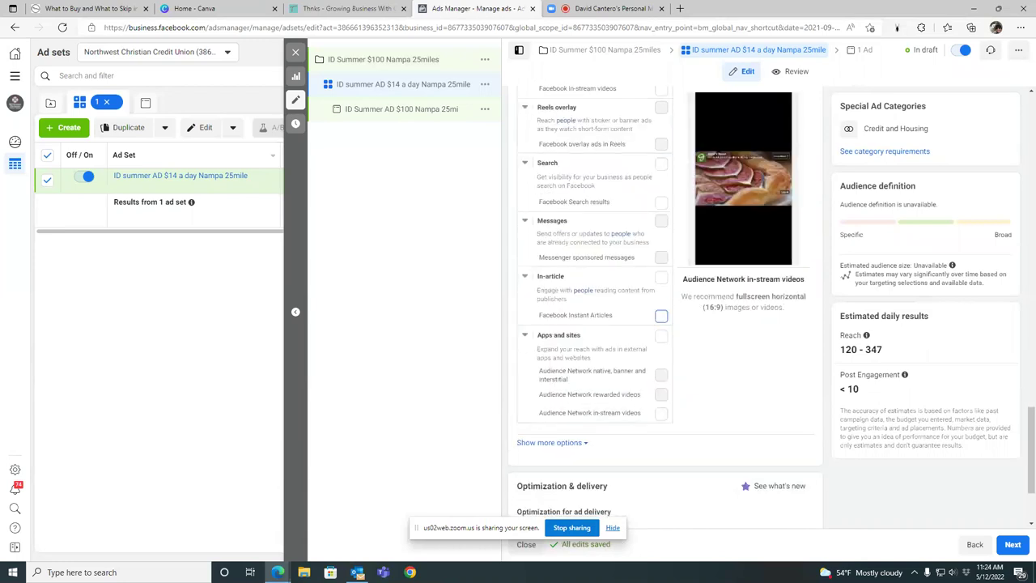
{"action": "scroll", "coordinate": [663, 324], "scroll_direction": "down", "scroll_amount": 2}
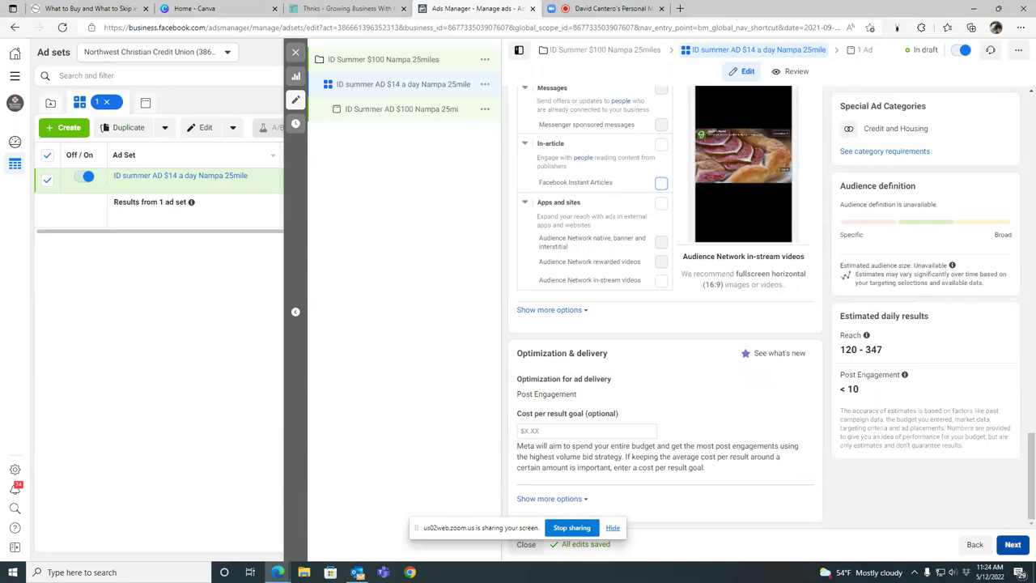
{"action": "left_click", "coordinate": [1012, 544]}
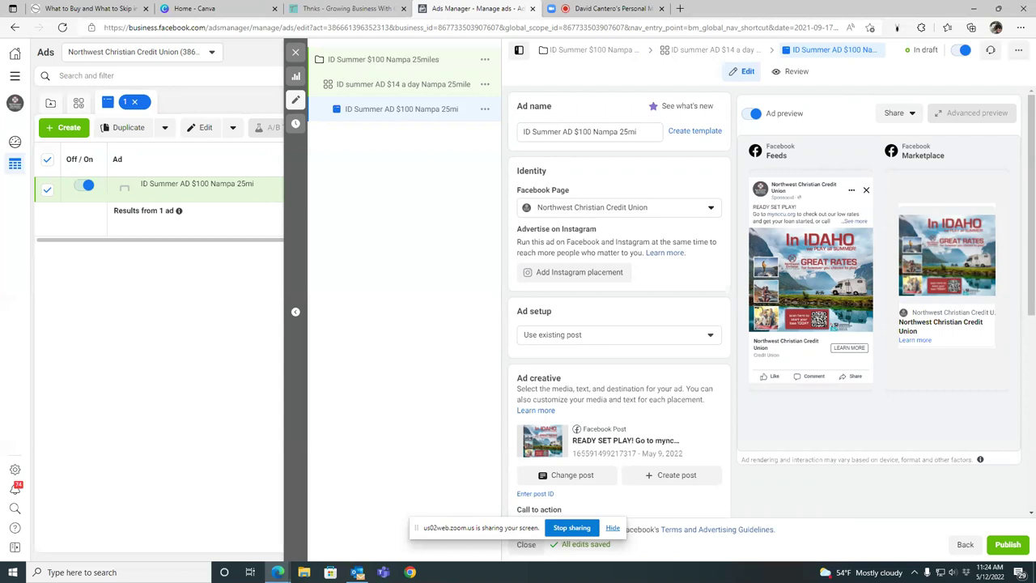
- Review the ad's creative and tracking settings, then publish the campaign, ad set and ad
{"action": "scroll", "coordinate": [619, 323], "scroll_direction": "down", "scroll_amount": 4}
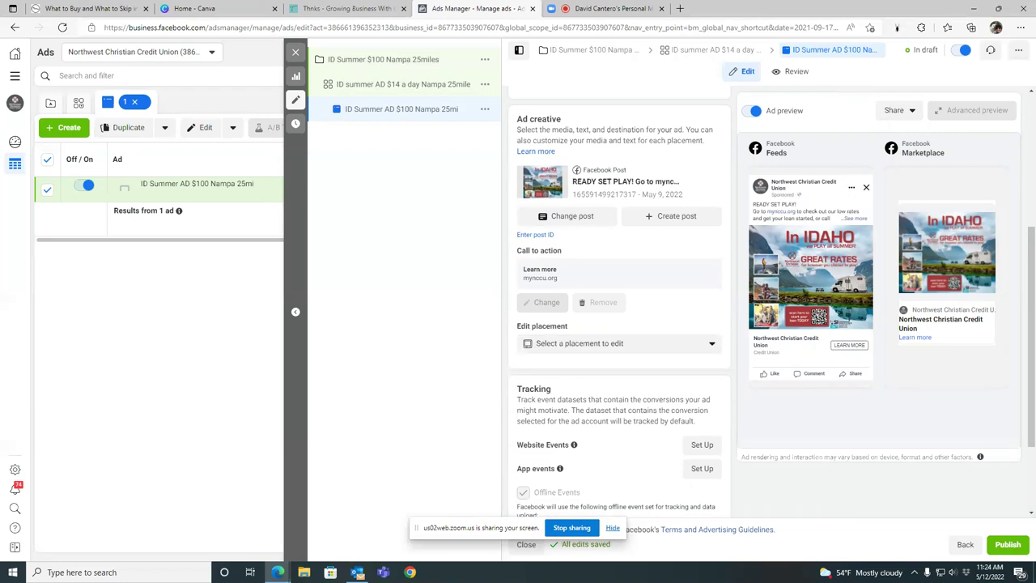
{"action": "scroll", "coordinate": [619, 307], "scroll_direction": "down", "scroll_amount": 2}
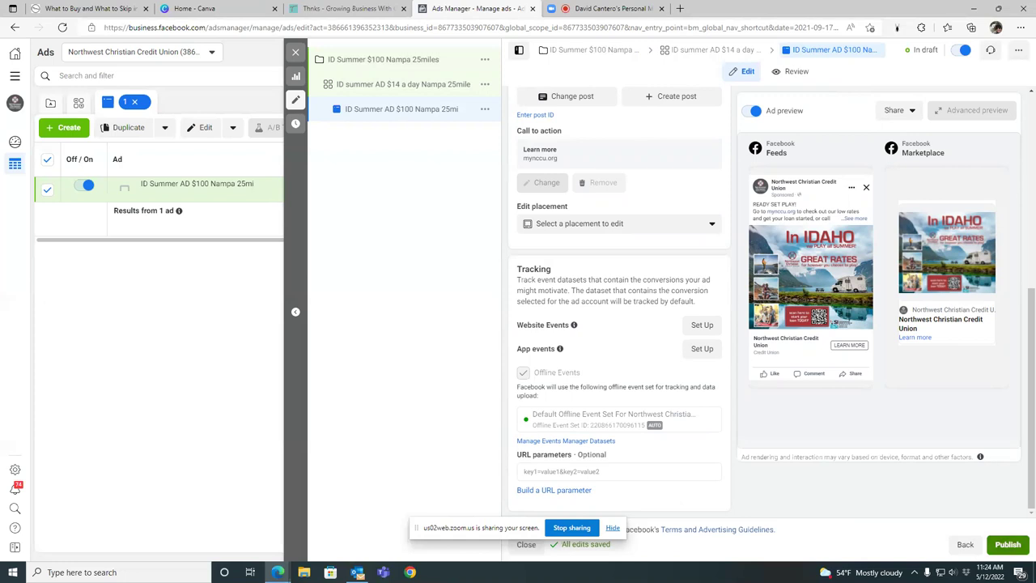
{"action": "left_click", "coordinate": [1007, 544]}
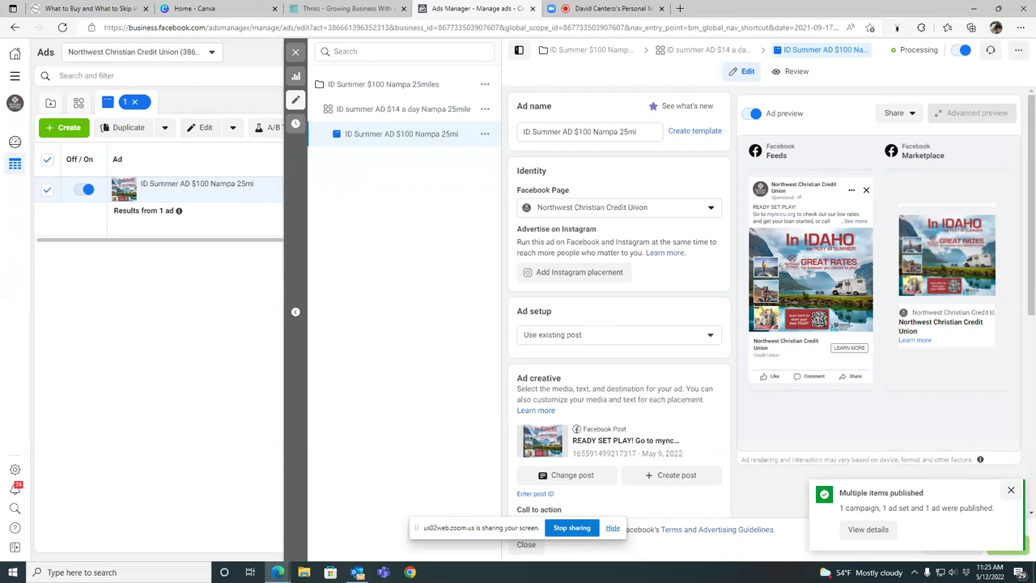
- Dismiss the published notice, close the Ads Manager tab and dismiss the Zoom recording notice
{"action": "left_click", "coordinate": [1010, 489]}
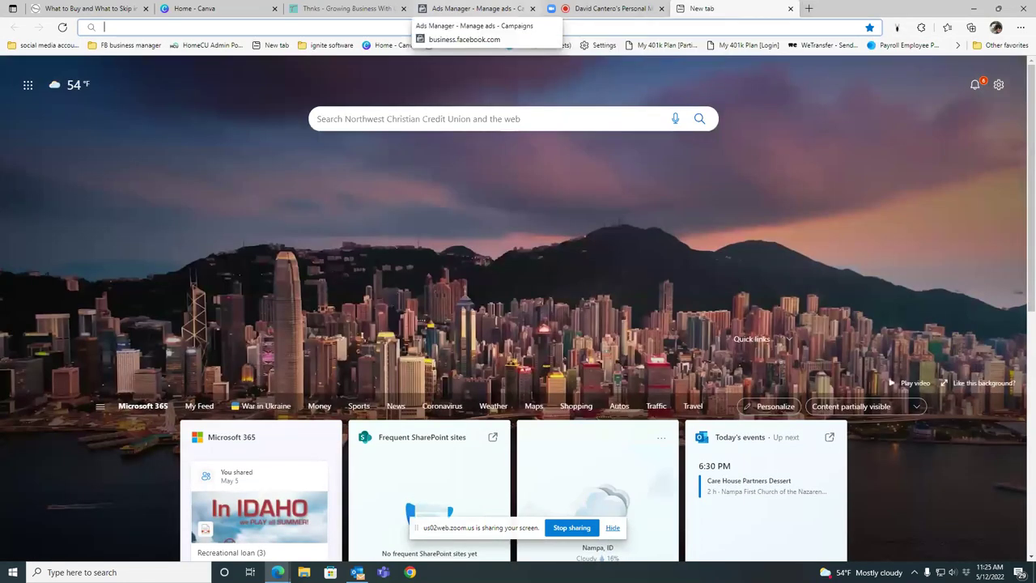
{"action": "left_click", "coordinate": [466, 8]}
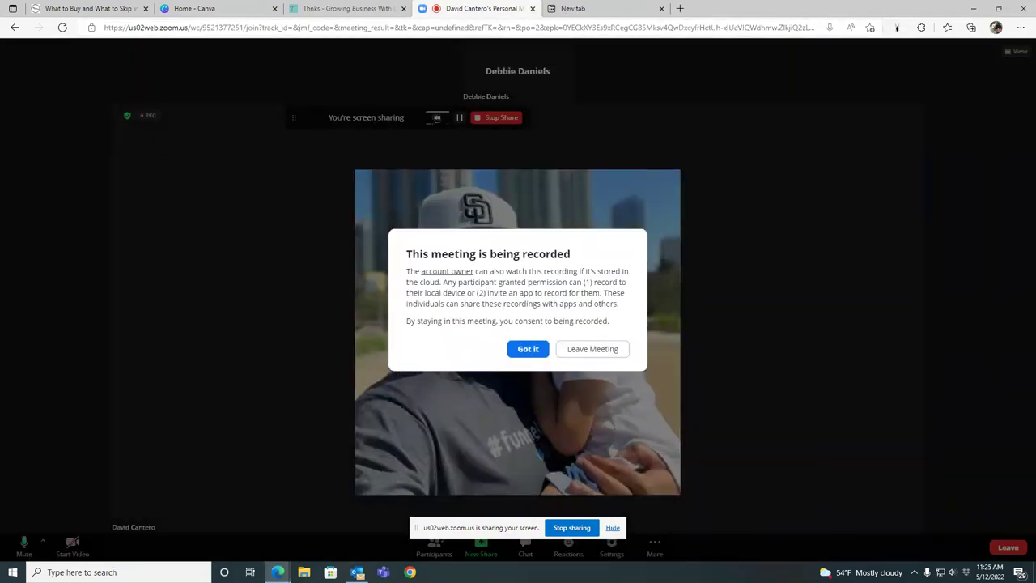
{"action": "left_click", "coordinate": [527, 348]}
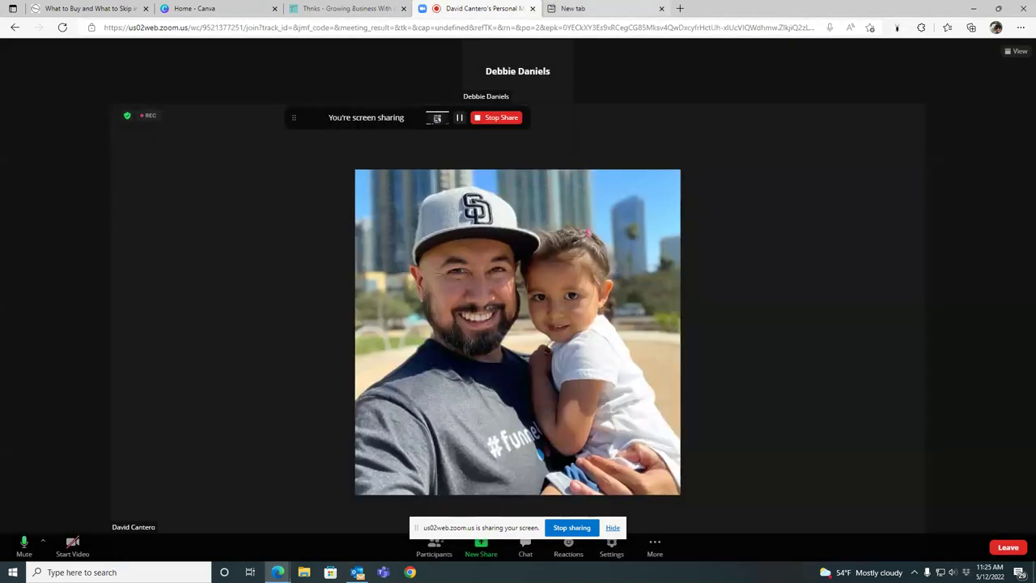
- Switch to the new tab page and show the saved favorites list
{"action": "key", "text": "ctrl+Tab"}
{"action": "left_click", "coordinate": [496, 119]}
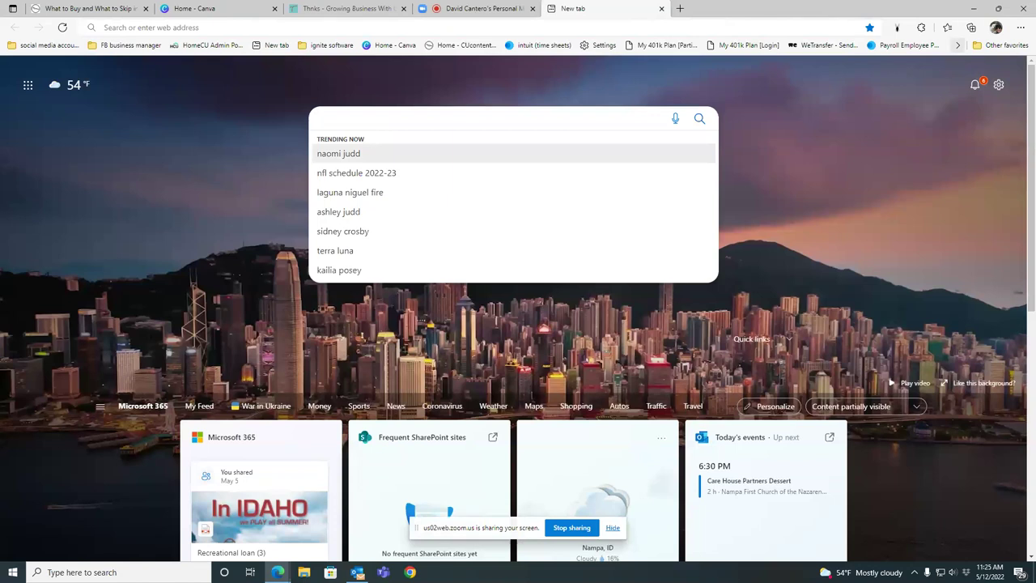
{"action": "left_click", "coordinate": [947, 27]}
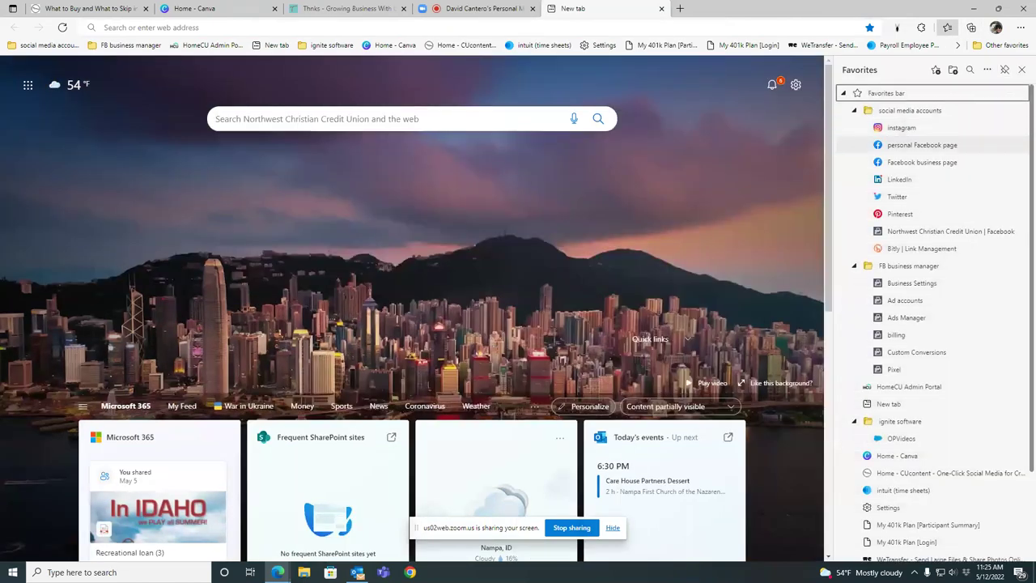
- Open the Business Settings favorite and go to Brand Safety > Domains
{"action": "left_click", "coordinate": [911, 282]}
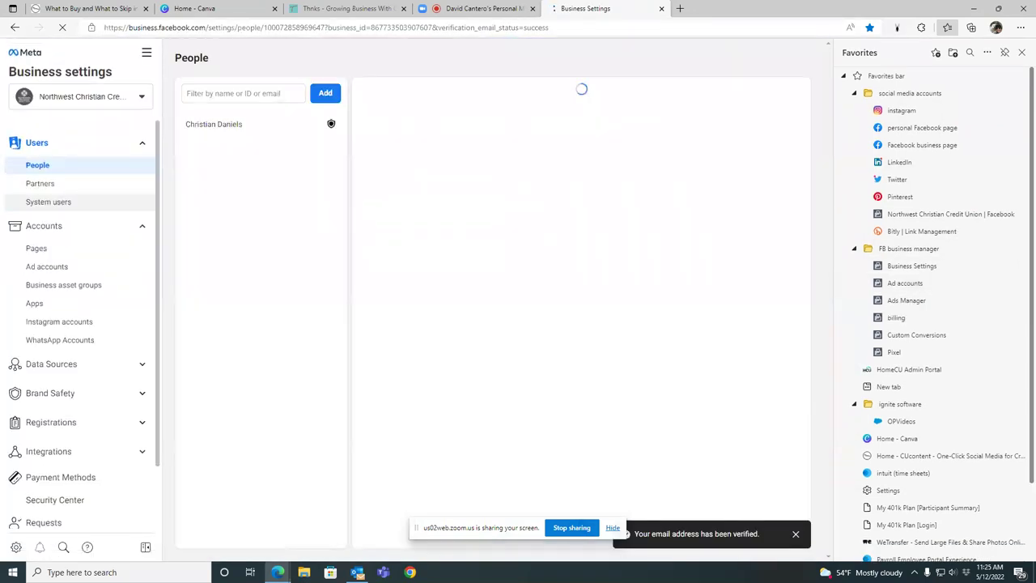
{"action": "scroll", "coordinate": [81, 165], "scroll_direction": "down", "scroll_amount": 1}
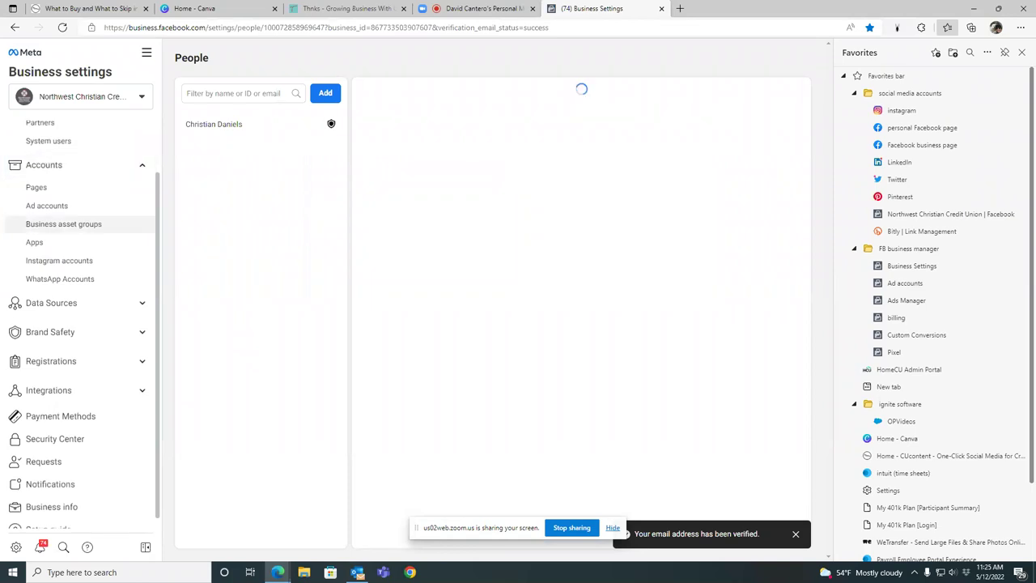
{"action": "left_click", "coordinate": [51, 332]}
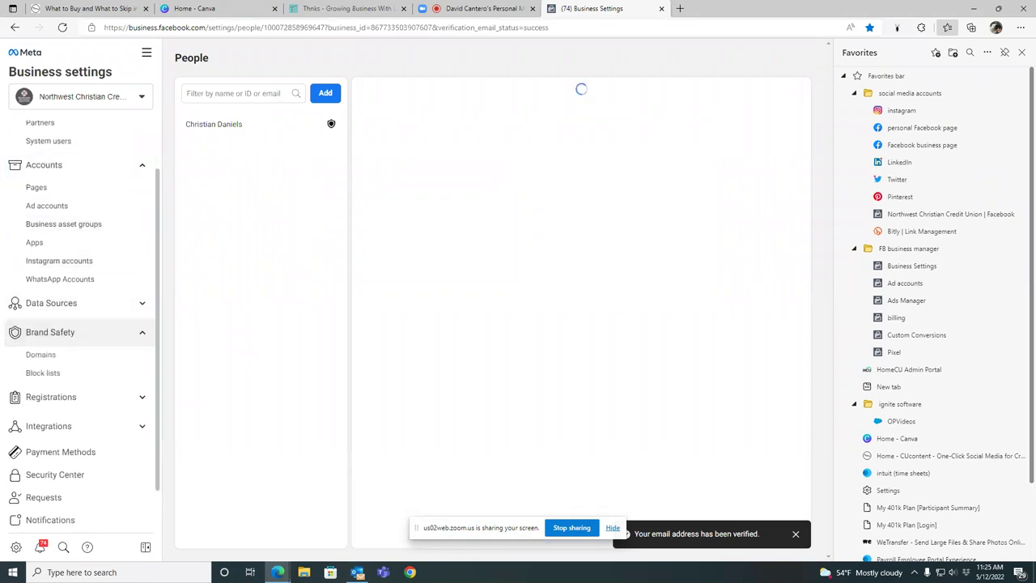
{"action": "left_click", "coordinate": [40, 354]}
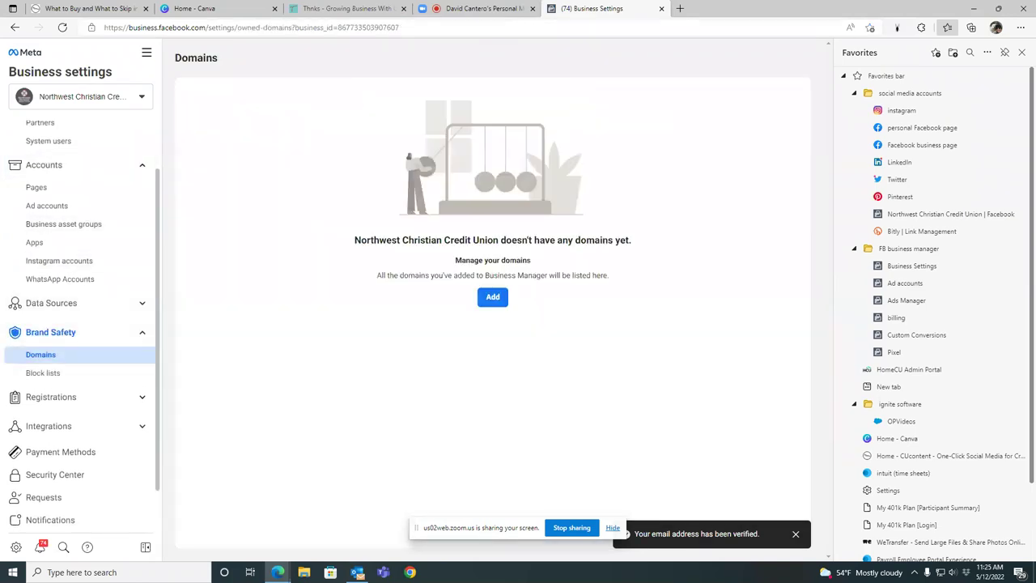